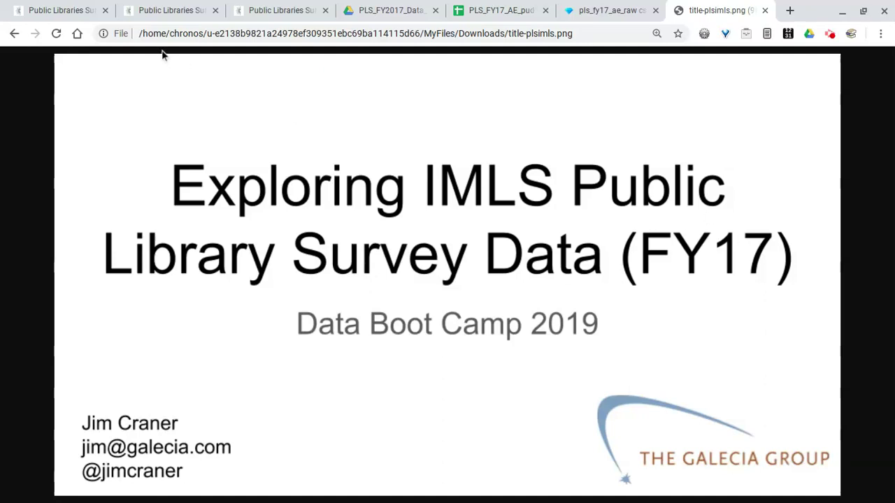
- Switch from the title slide tab to the IMLS Public Libraries Survey page
click(60, 10)
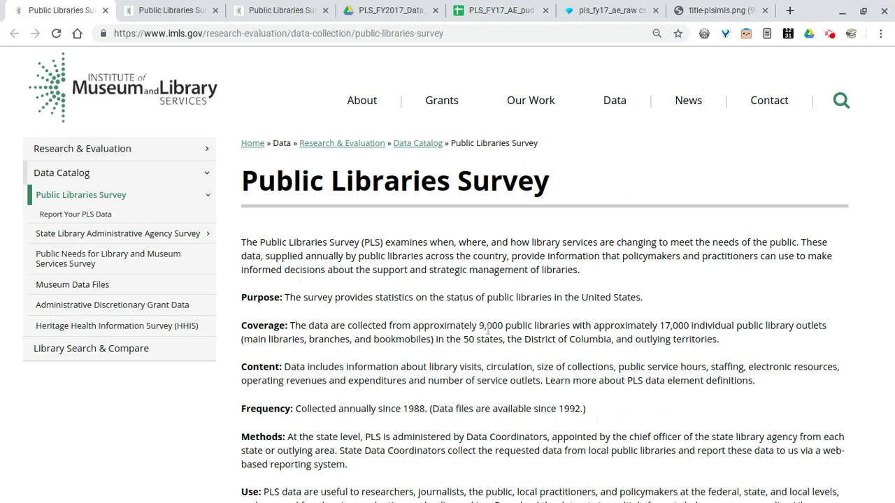
- Highlight the Coverage paragraph on about 9,000 libraries, then the year 1988 under Frequency
triple_click(500, 326)
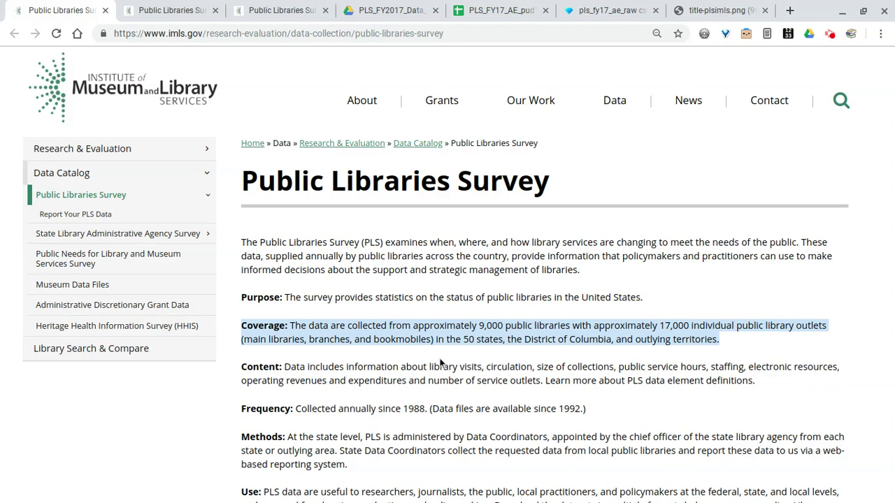
double_click(406, 408)
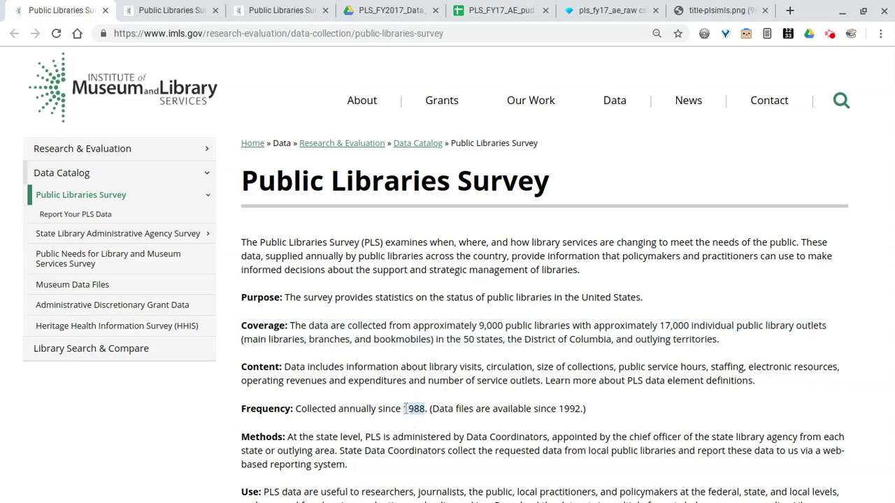
- Highlight the whole Frequency line on the survey page
scroll(404, 408, down, 3)
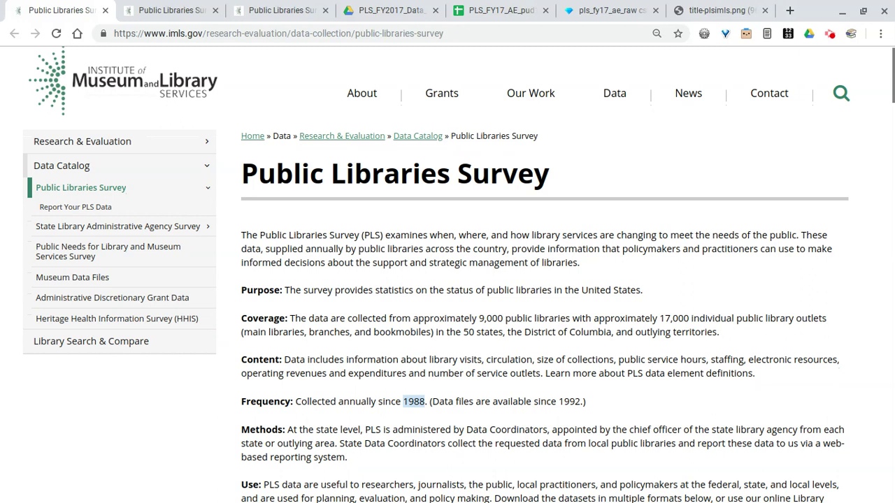
scroll(387, 334, down, 2)
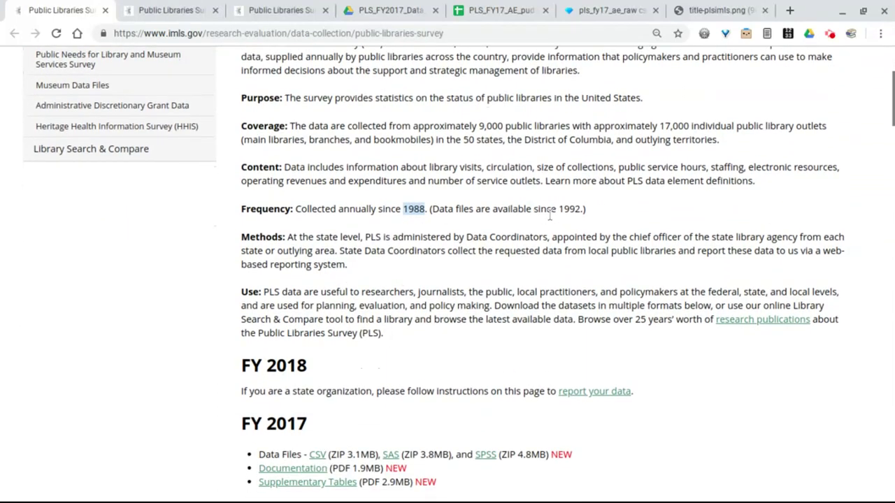
triple_click(574, 206)
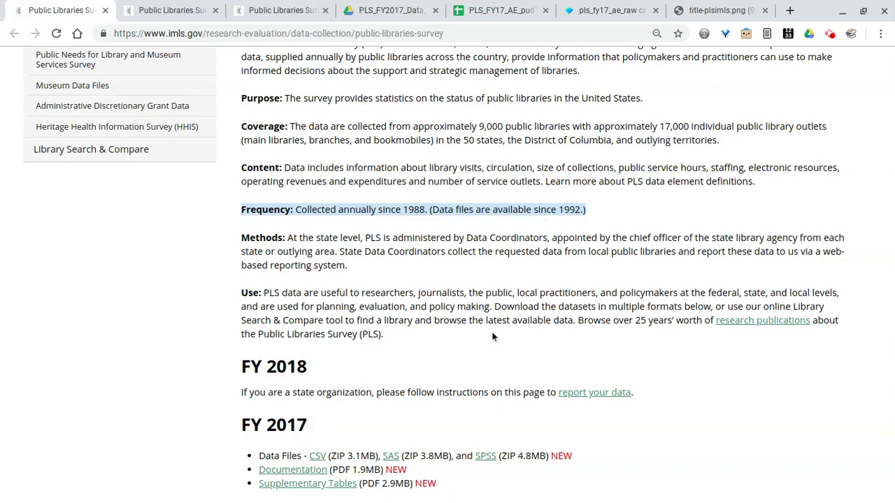
- Scroll through the FY 2016–2014 sections and back up to the FY 2017 downloads
scroll(492, 337, down, 3)
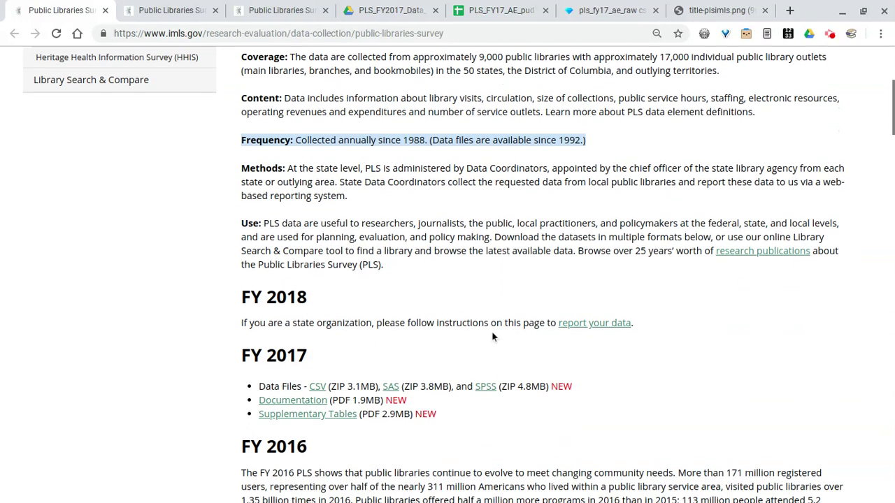
scroll(459, 275, down, 3)
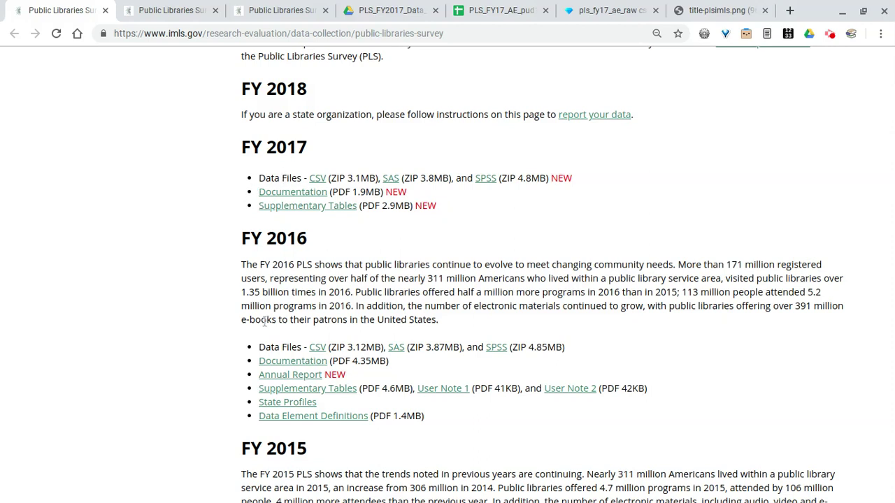
scroll(264, 324, down, 4)
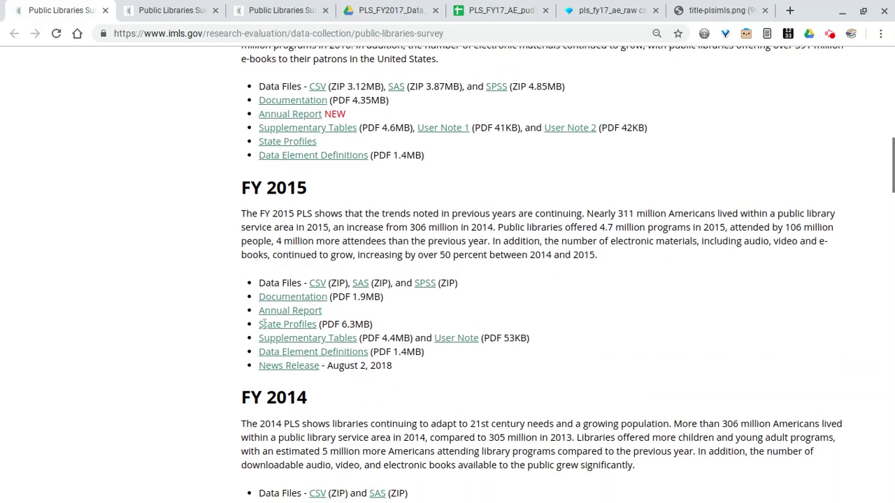
scroll(264, 324, down, 2)
scroll(264, 323, up, 5)
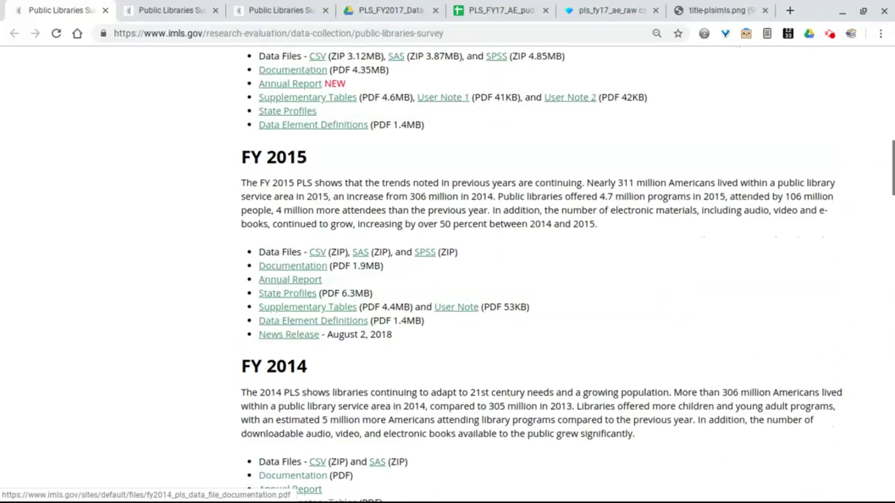
scroll(264, 324, up, 1)
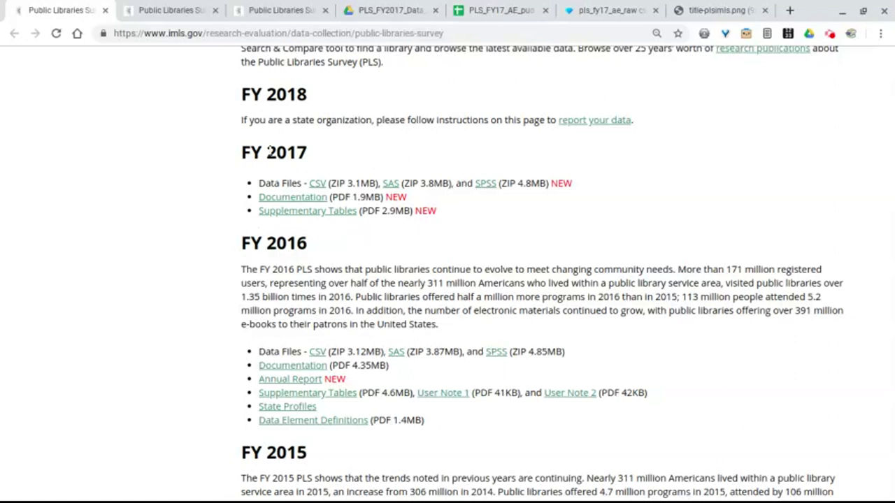
- Highlight the FY 2017 heading, then switch to the FY 2017 documentation PDF tab
triple_click(250, 154)
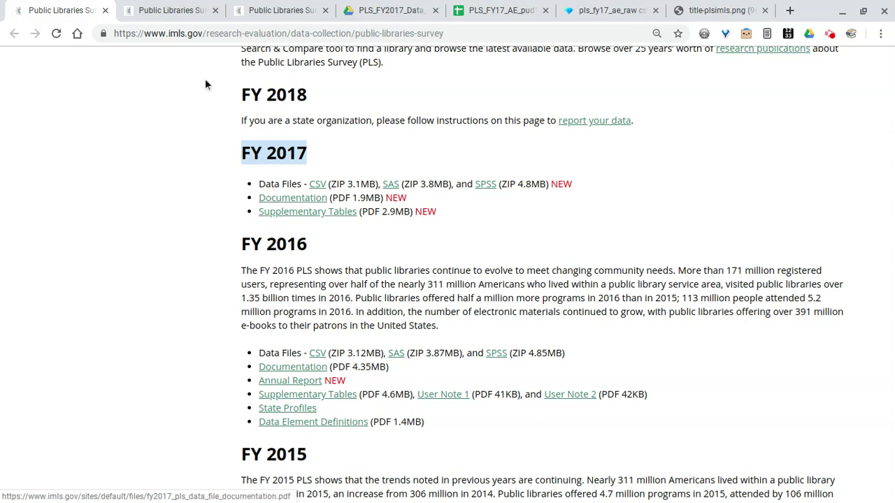
click(173, 10)
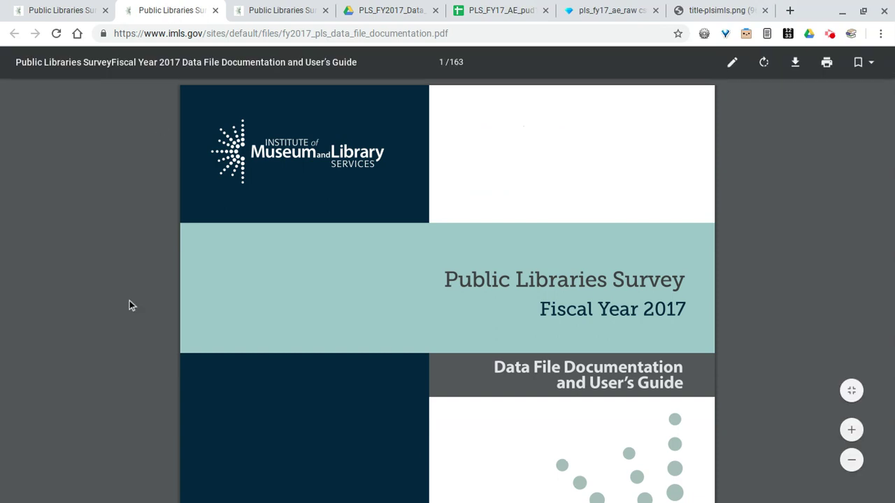
- Scroll the guide to page 9's three public-use data files, then return to the survey page
scroll(129, 304, down, 5)
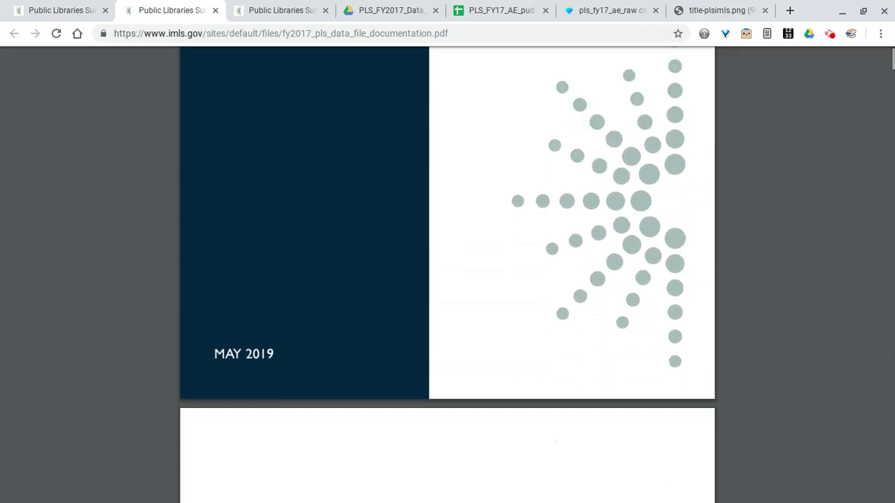
scroll(447, 275, down, 1)
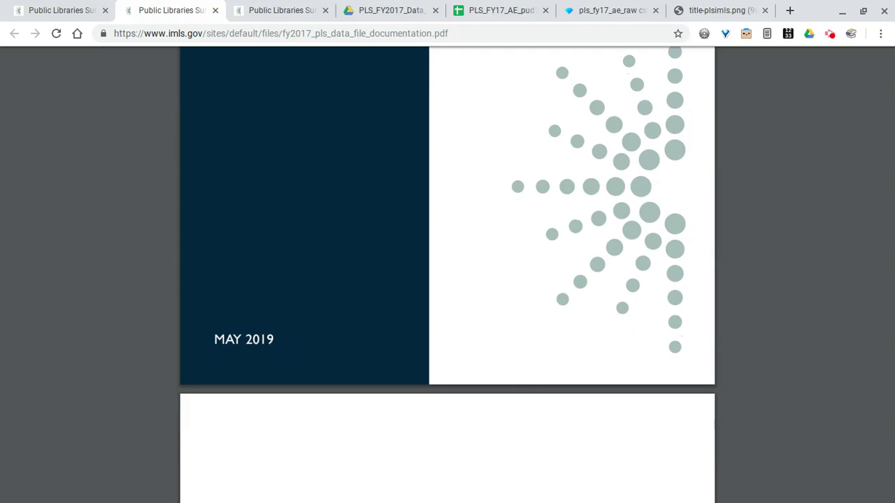
scroll(448, 276, down, 6)
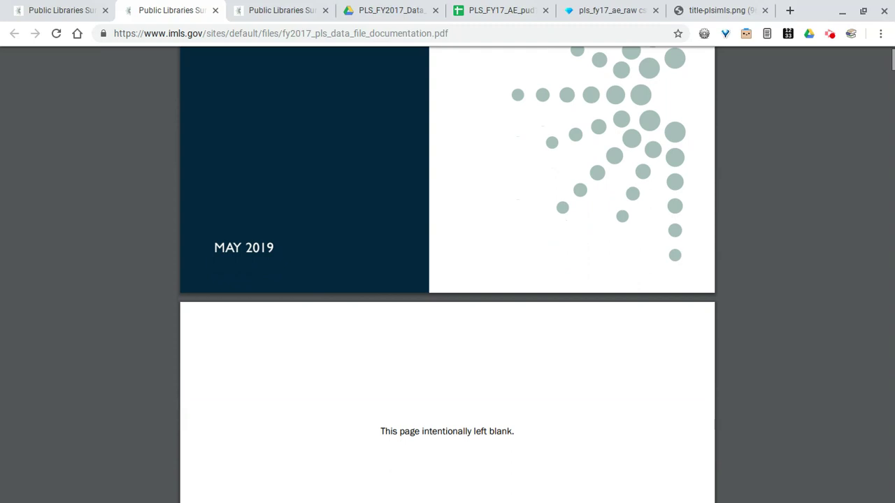
scroll(448, 275, down, 10)
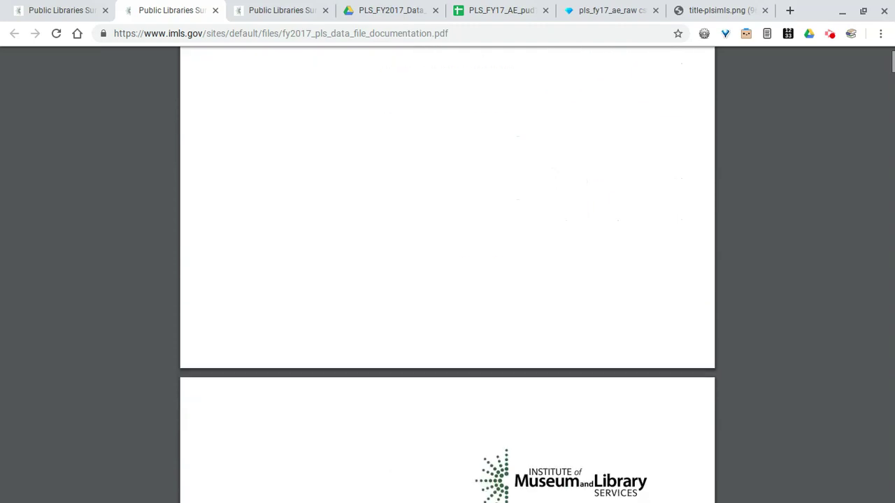
scroll(448, 276, down, 4)
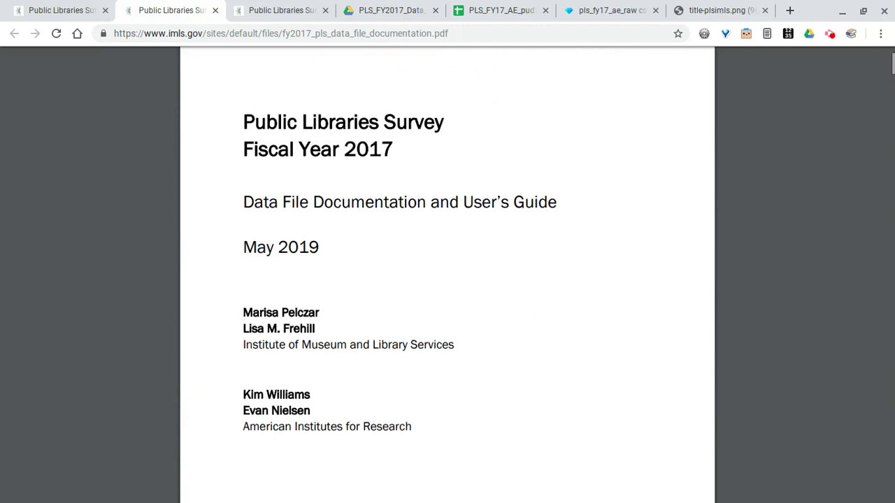
scroll(448, 276, down, 8)
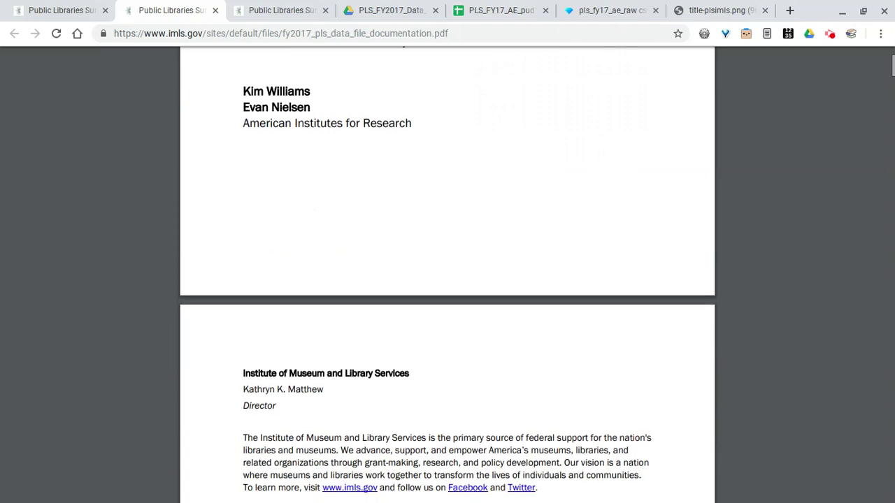
scroll(447, 276, down, 13)
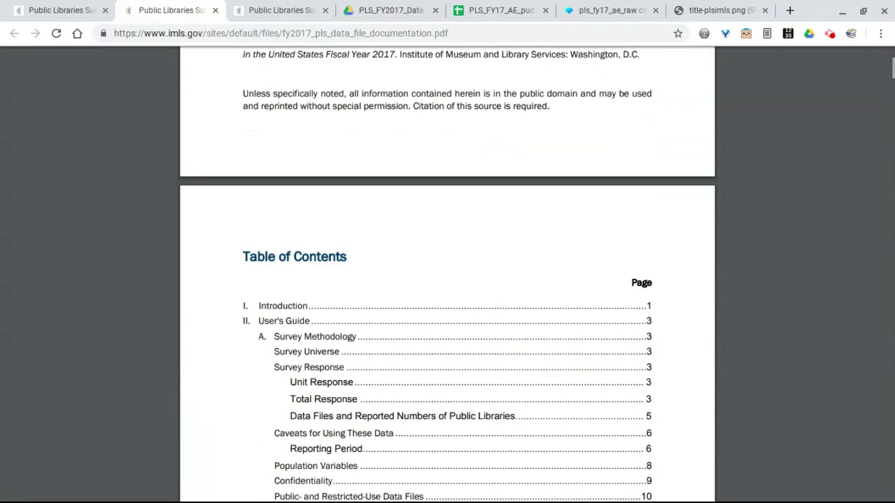
scroll(448, 276, down, 5)
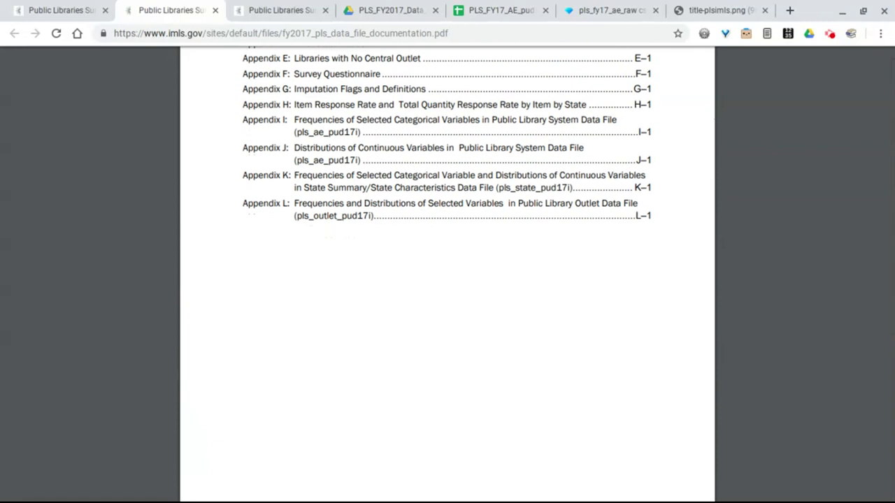
scroll(447, 276, down, 12)
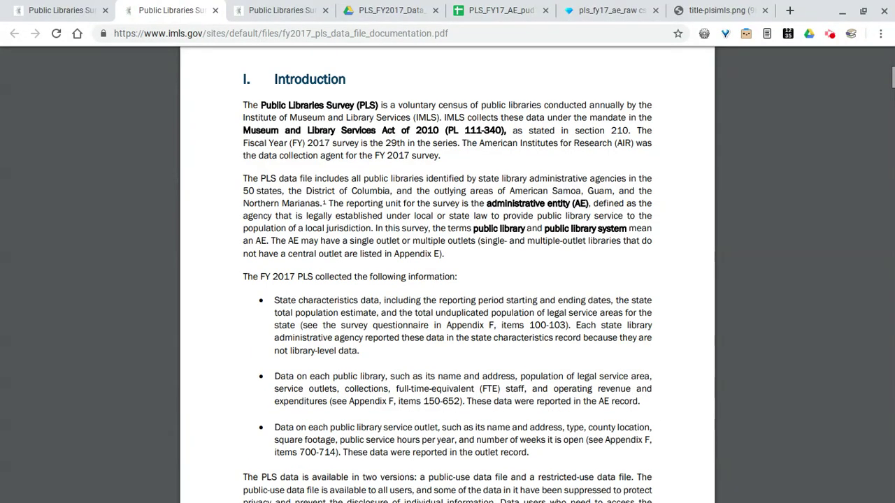
scroll(447, 275, down, 8)
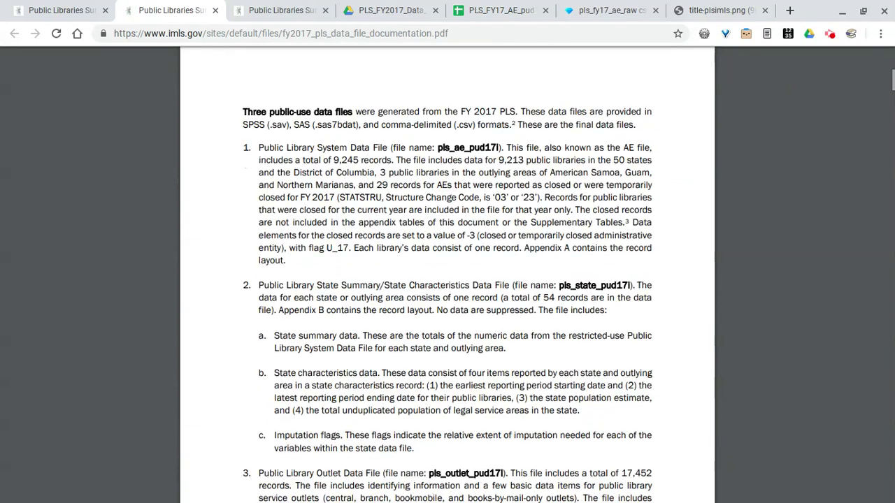
scroll(447, 275, down, 3)
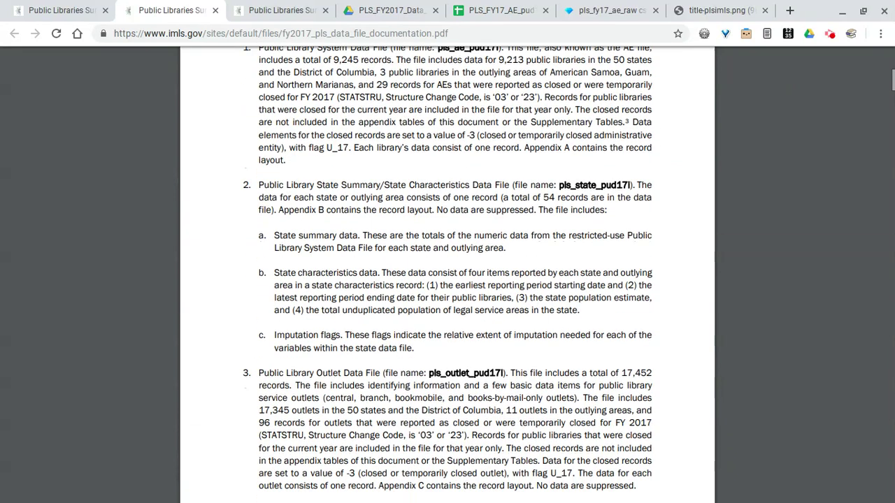
scroll(423, 79, up, 1)
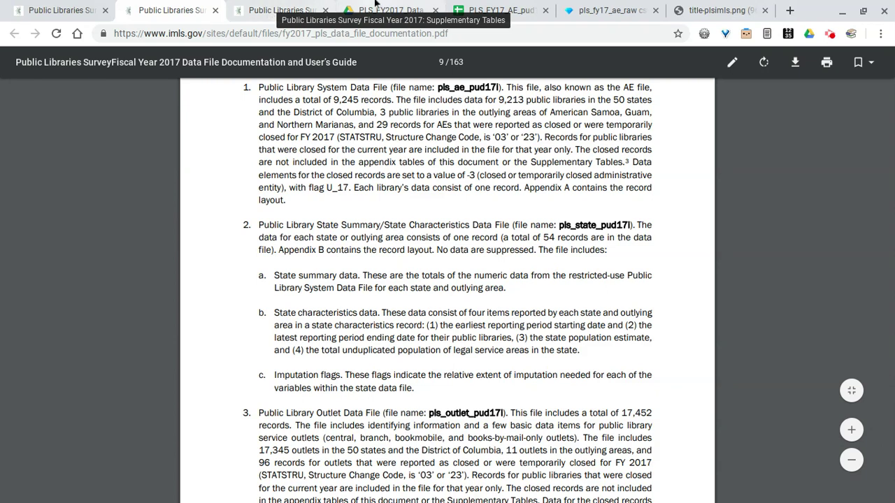
click(75, 11)
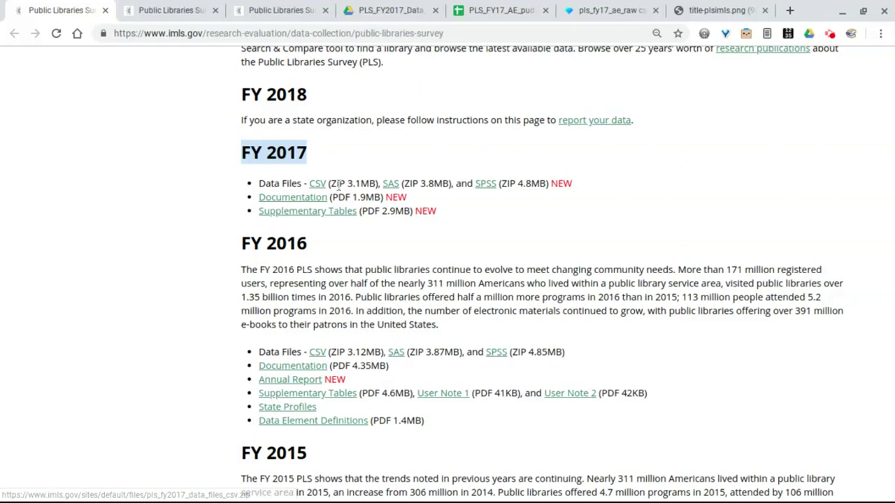
- Open PLS_FY17_AE_pud17i.csv from the PLS_FY2017_Data_Files_CSV Drive folder
click(383, 10)
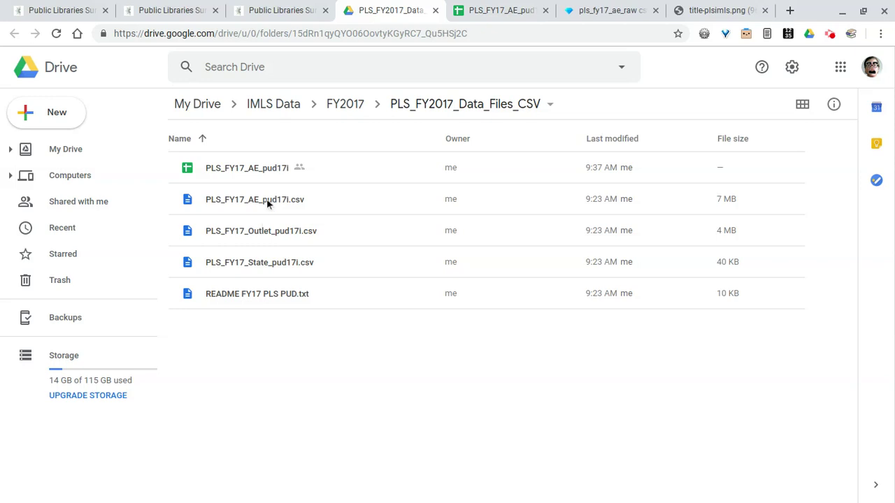
click(216, 203)
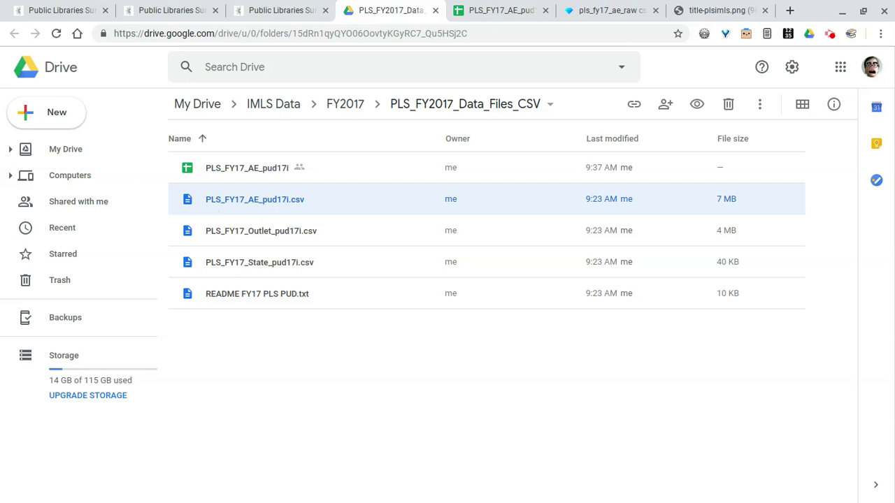
click(238, 202)
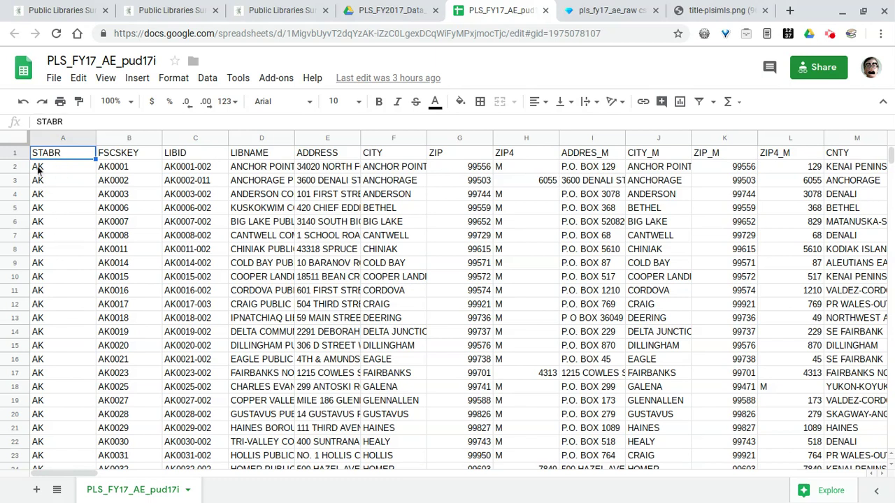
- Scroll across the columns toward POPU_LSA, CENTLIB, BRANLIB, MASTER and LIBRARIA, then back left
scroll(539, 242, right, 10)
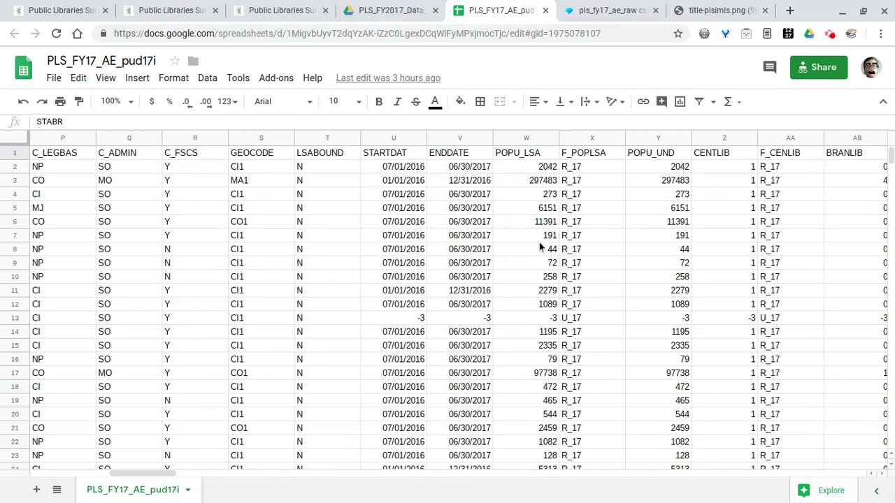
scroll(460, 306, right, 2)
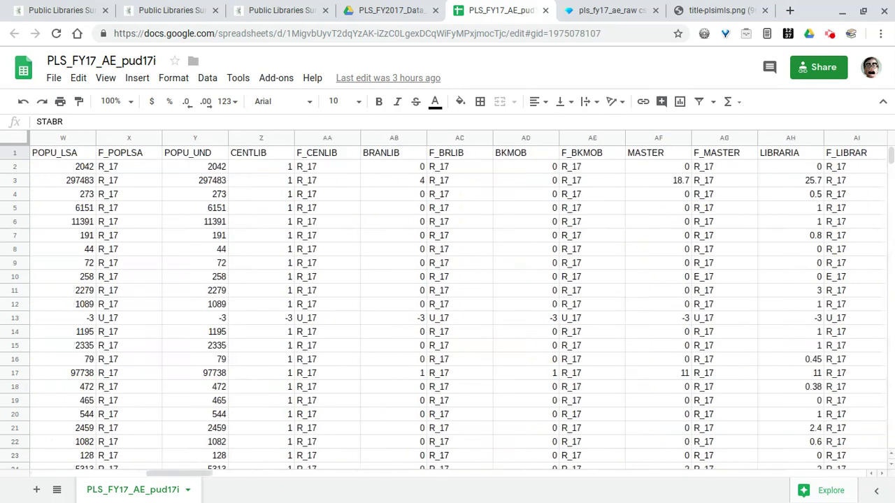
scroll(447, 301, left, 12)
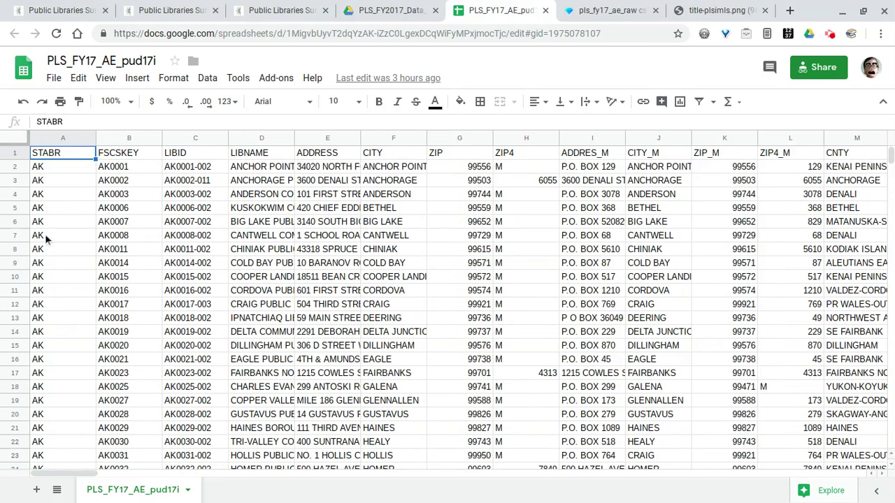
click(74, 140)
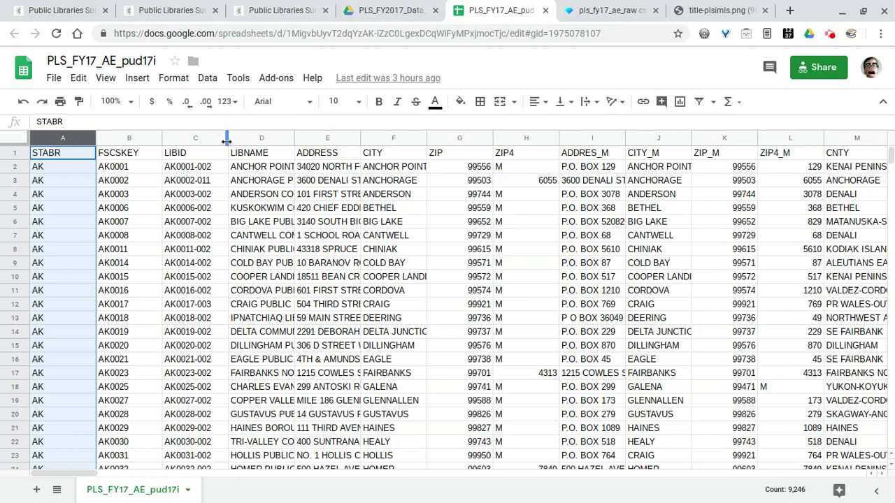
click(187, 139)
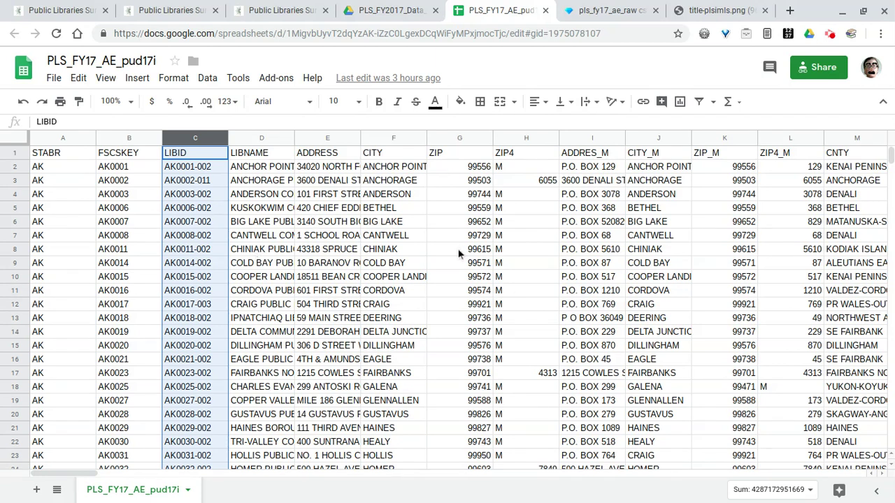
scroll(459, 253, right, 1)
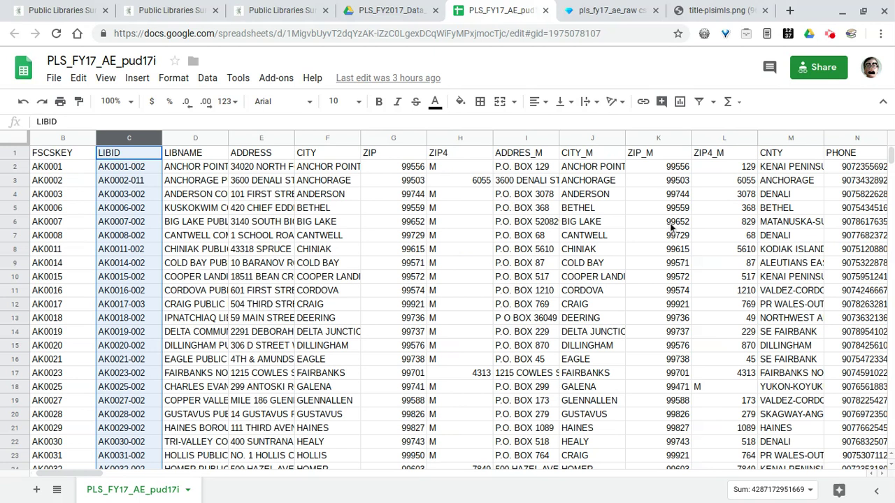
scroll(672, 229, right, 2)
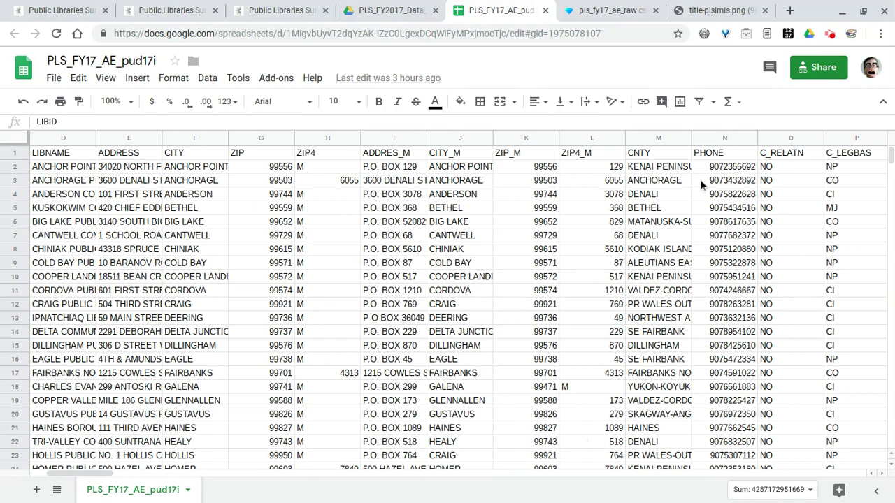
scroll(701, 184, right, 3)
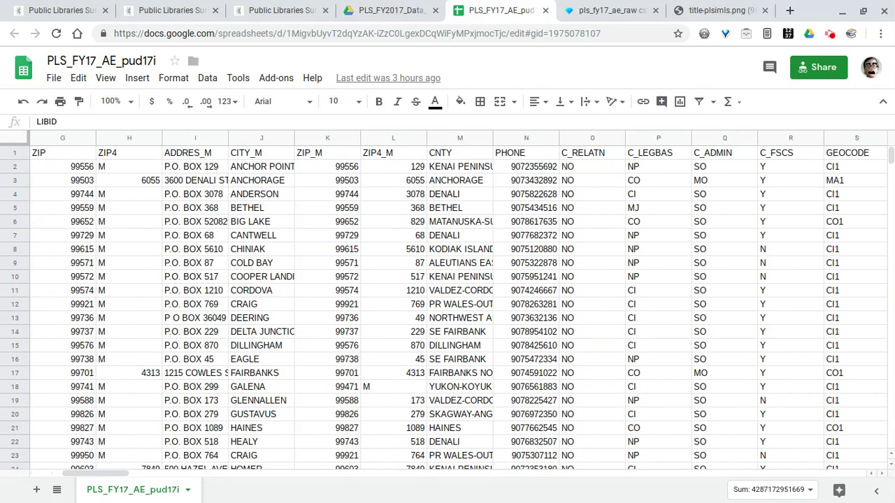
scroll(458, 308, right, 2)
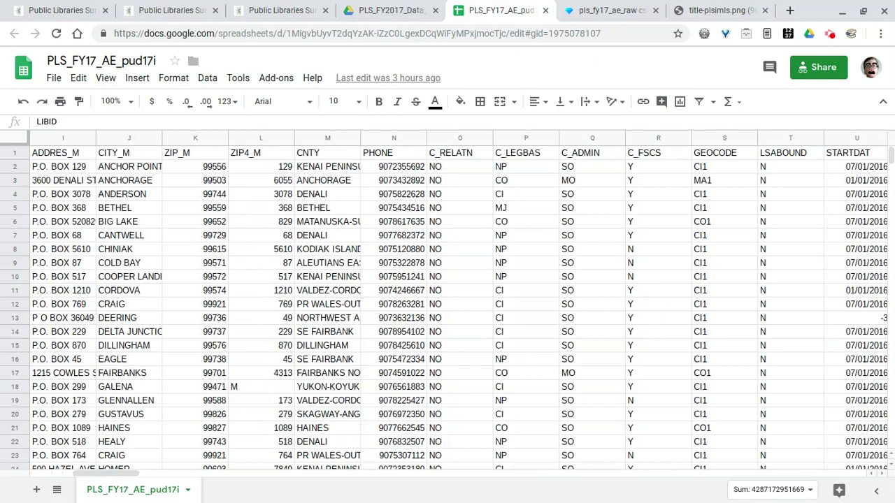
scroll(500, 175, right, 1)
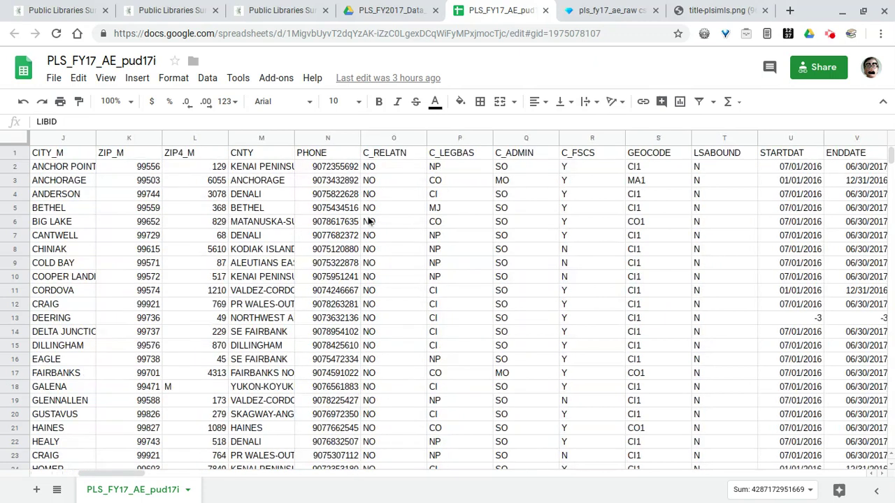
click(406, 239)
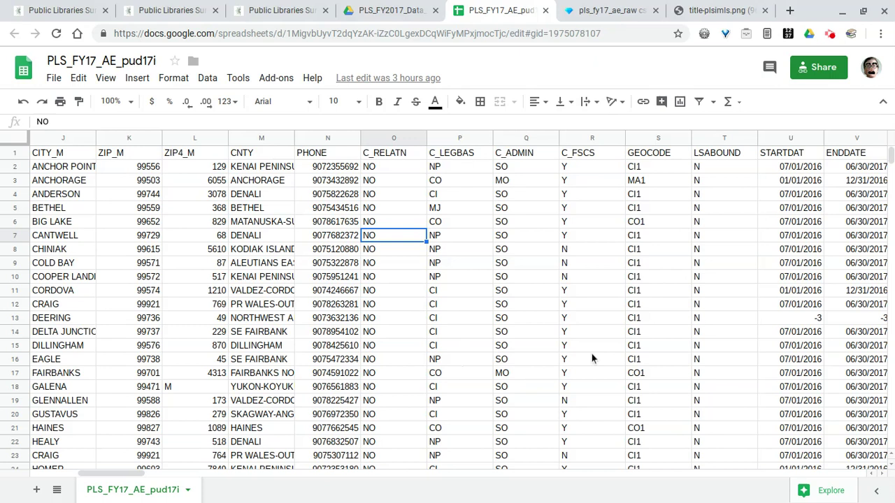
click(174, 11)
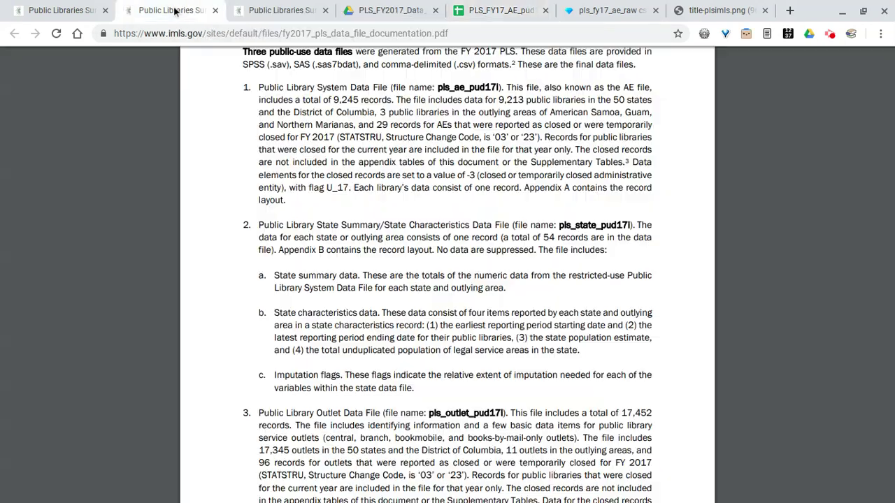
scroll(375, 287, down, 3)
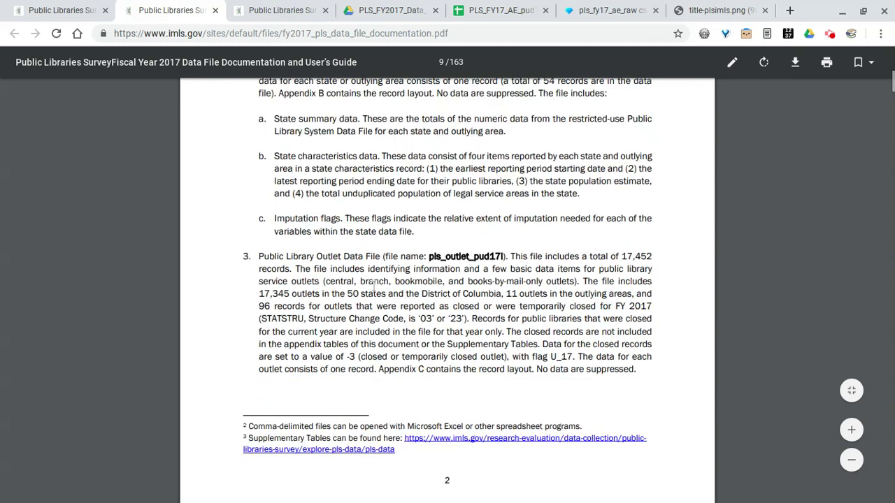
scroll(374, 284, down, 2)
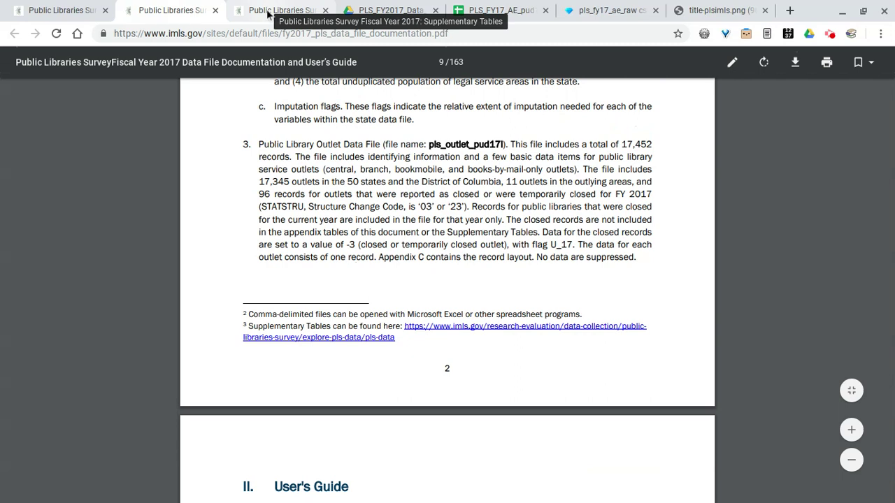
click(495, 10)
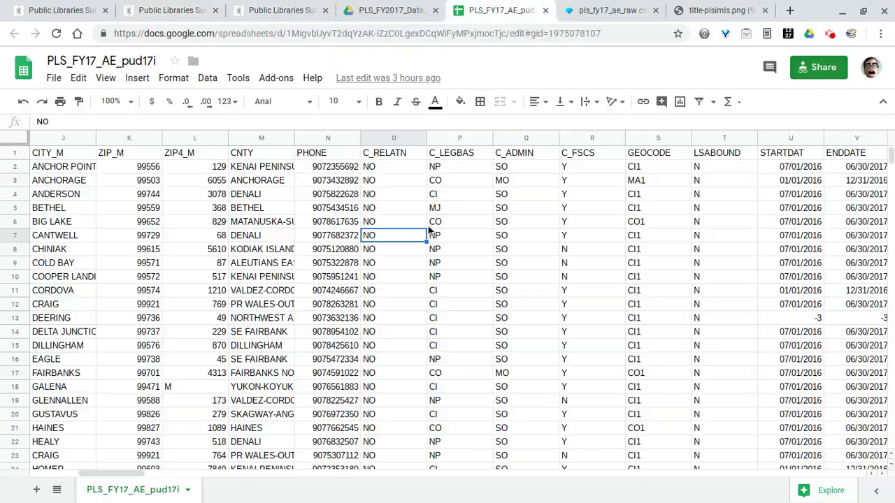
- Select the C_LEGBAS column P, then switch to the FY2017 documentation PDF
click(460, 157)
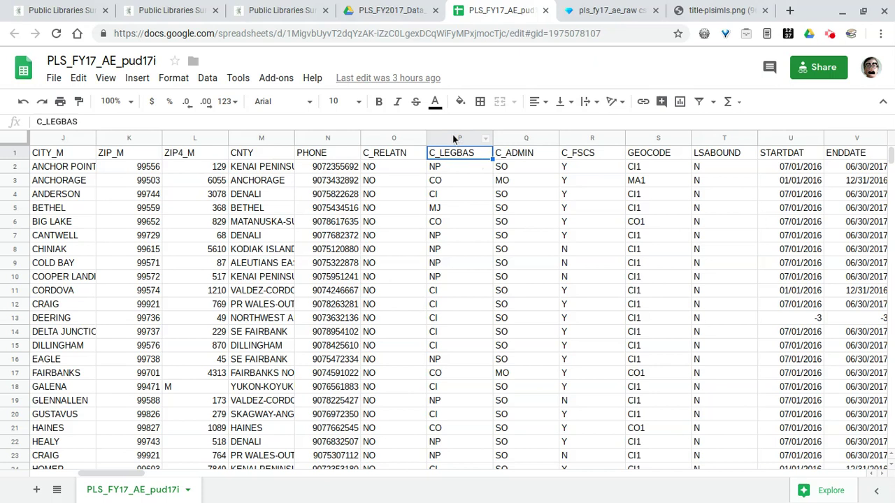
click(452, 135)
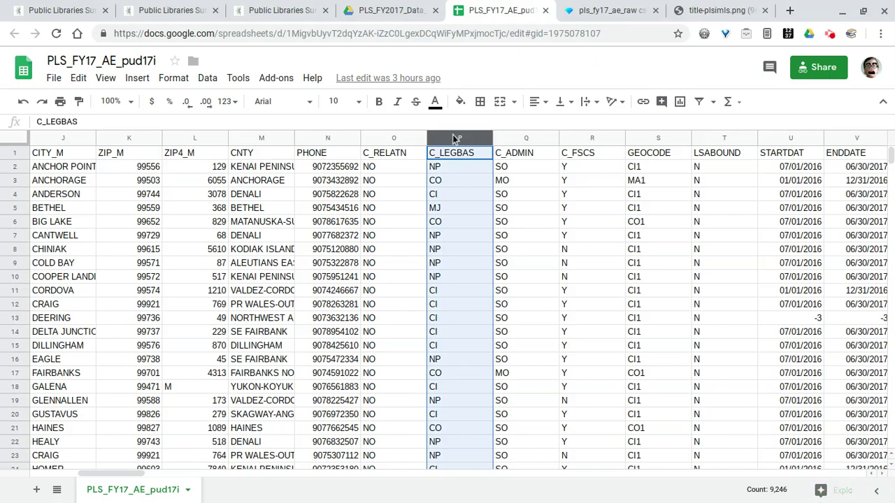
click(175, 9)
- Search the PDF for c_legbas and mark the Legal Basis Code definition on page 37
key(ctrl+f)
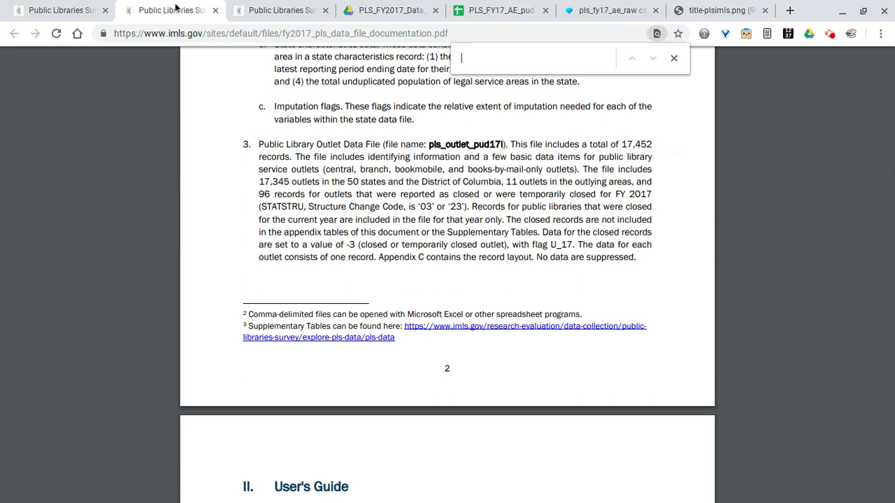
text(c_legbas)
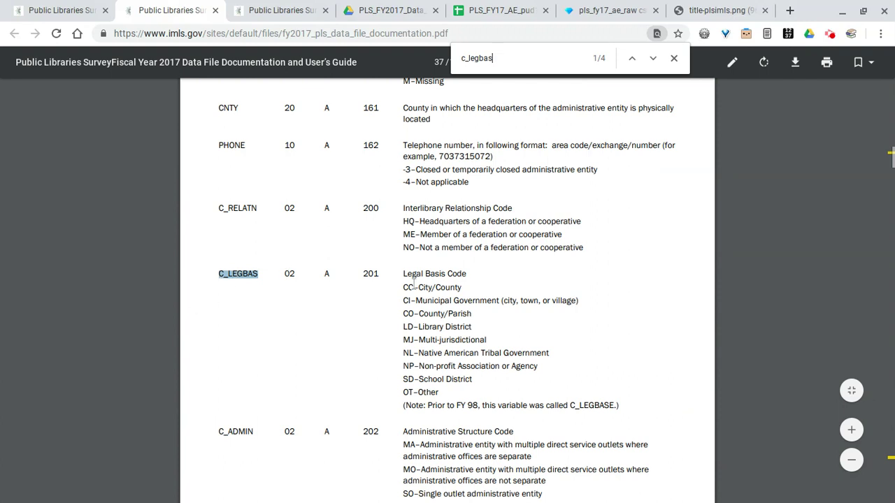
double_click(442, 275)
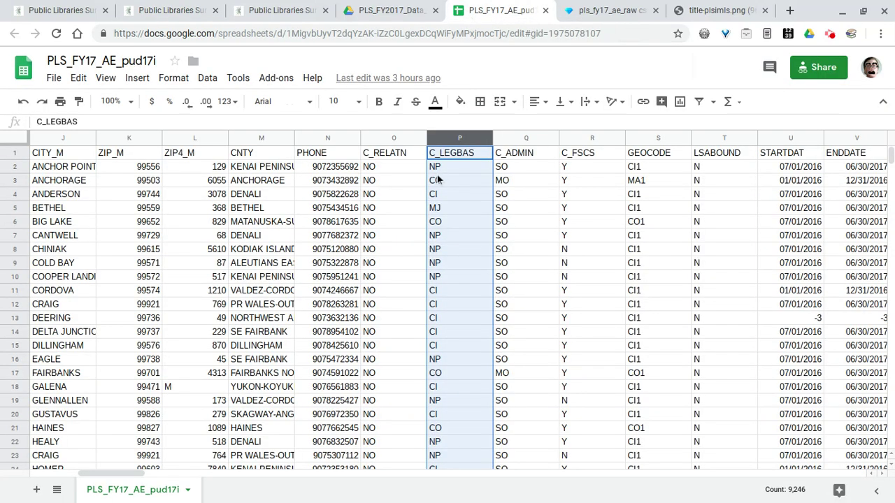
- Check C_LEGBAS values CO and CI, then select F_POPLSA beside POPU_LSA and POPU_UND
click(468, 182)
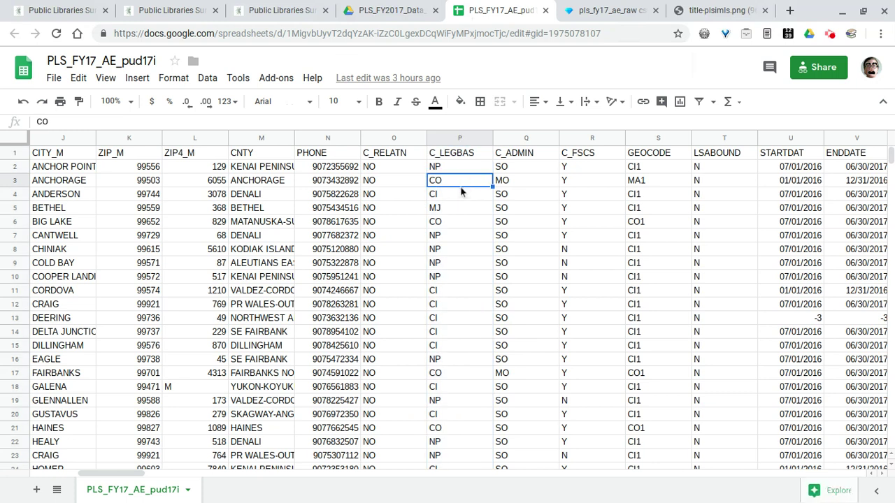
click(457, 201)
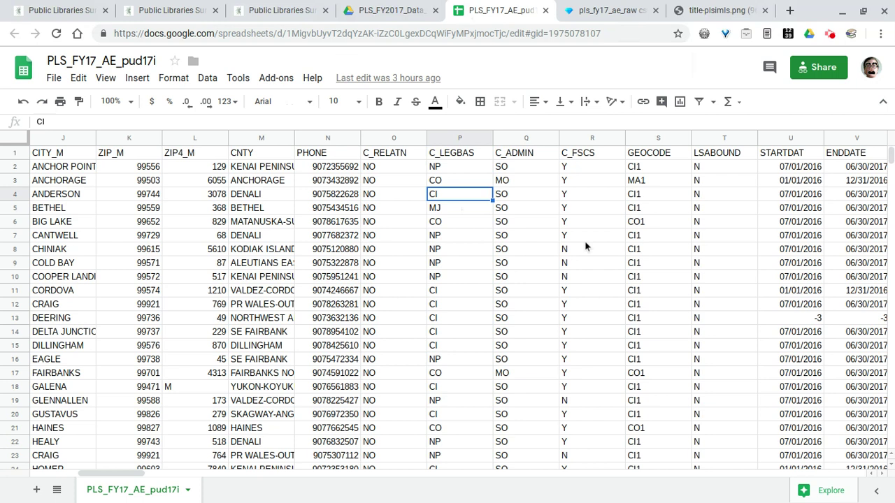
scroll(586, 246, right, 3)
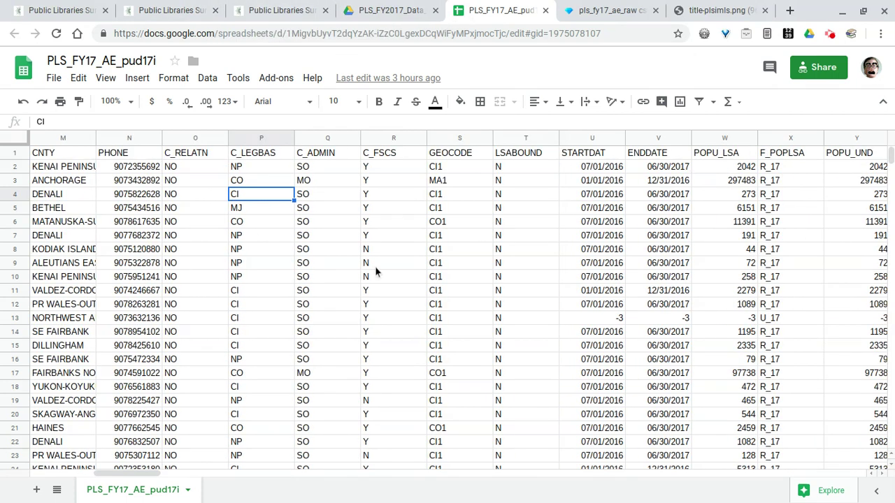
scroll(376, 271, right, 2)
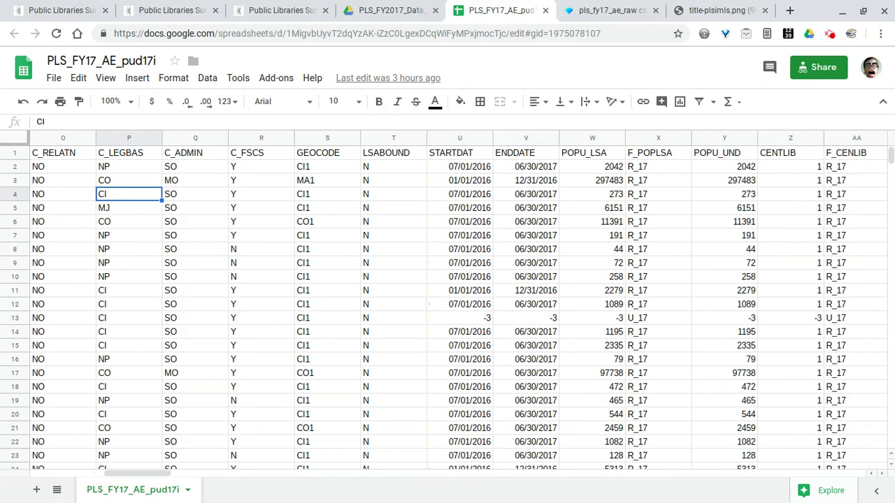
scroll(448, 300, right, 2)
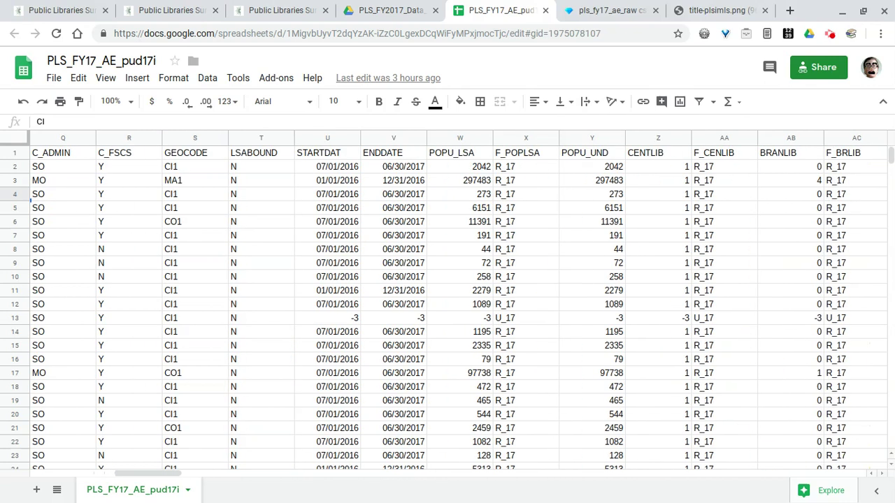
click(597, 155)
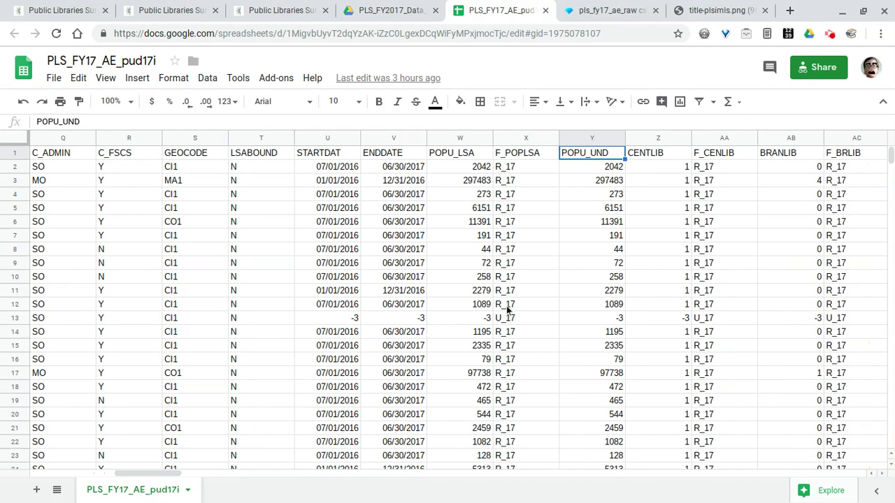
click(509, 140)
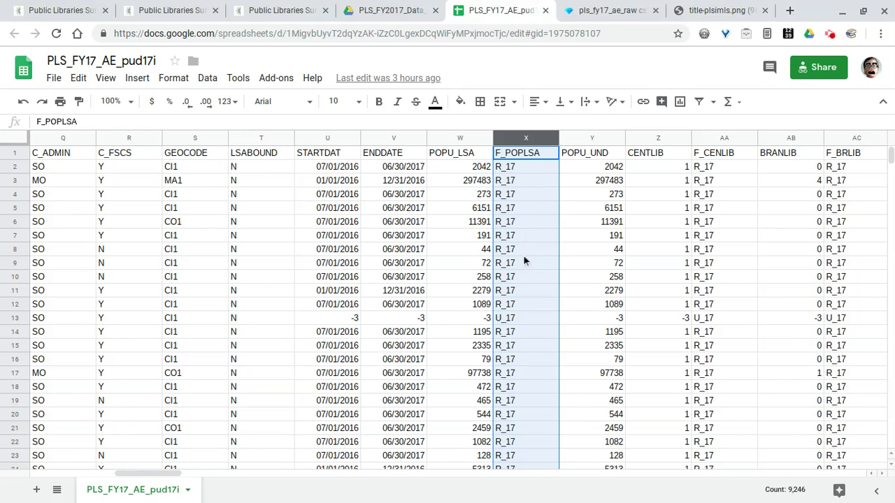
- Scroll the sheet right to column AN and select the LOCGVT header cell AN1
scroll(524, 261, right, 3)
scroll(525, 261, right, 1)
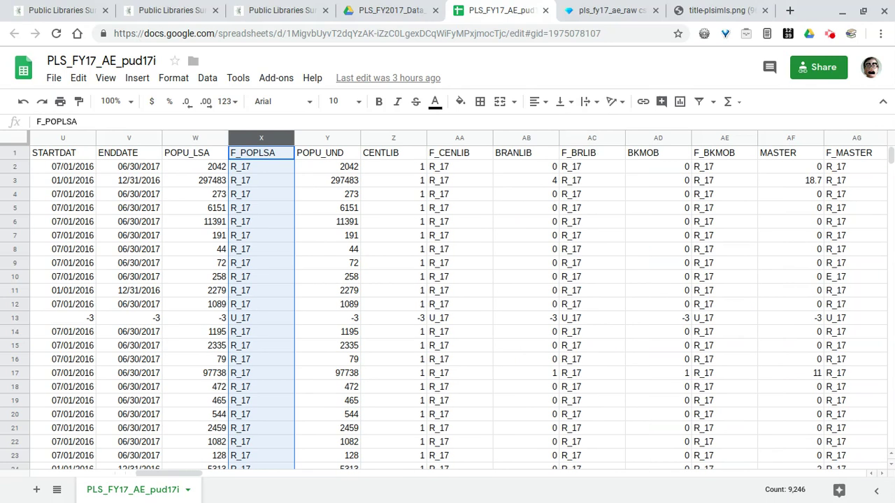
scroll(524, 260, right, 4)
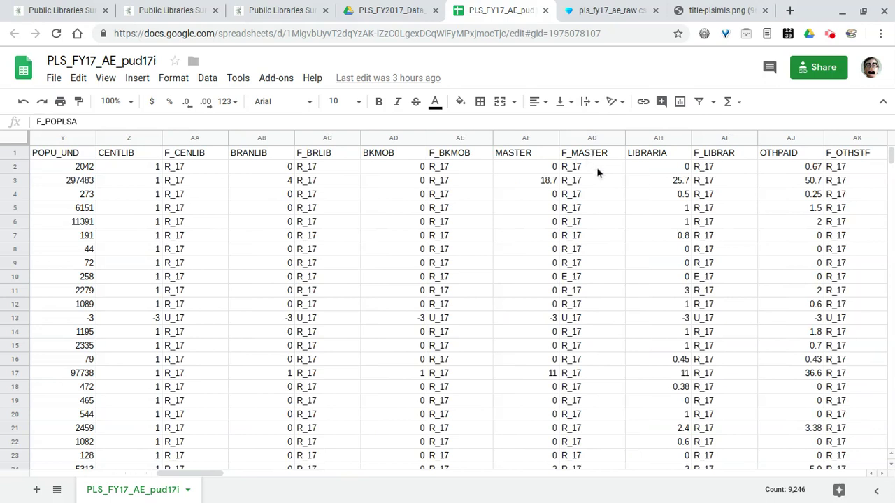
scroll(627, 240, right, 2)
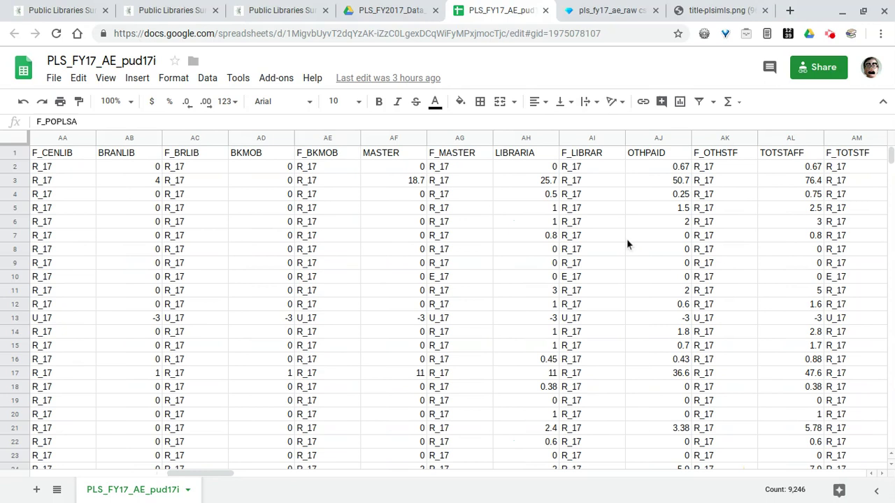
scroll(628, 243, right, 5)
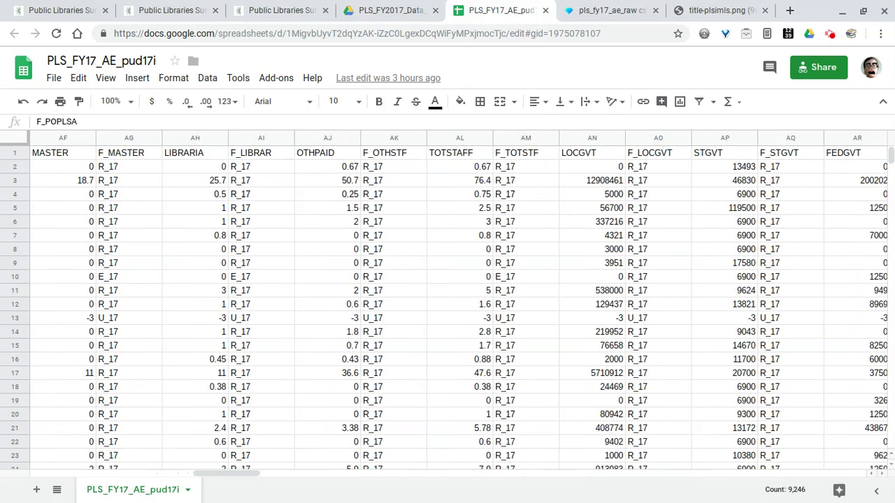
click(596, 155)
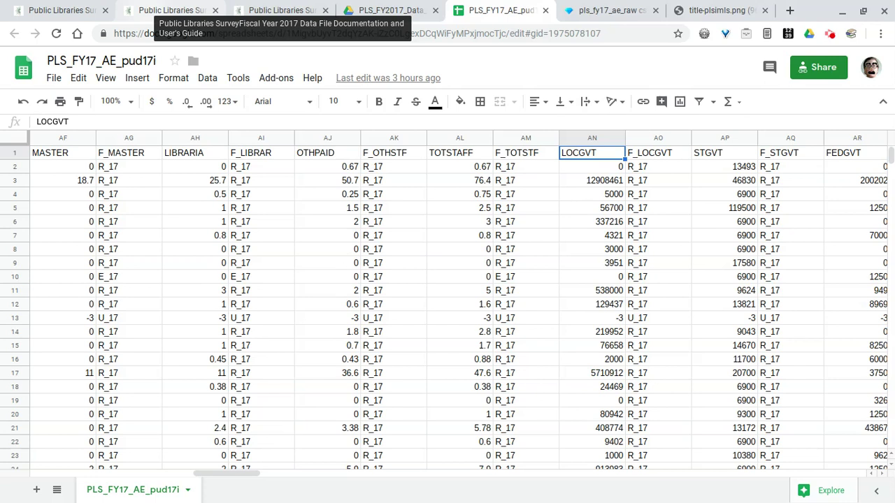
- Switch to the documentation PDF and search it for locgvt
click(149, 13)
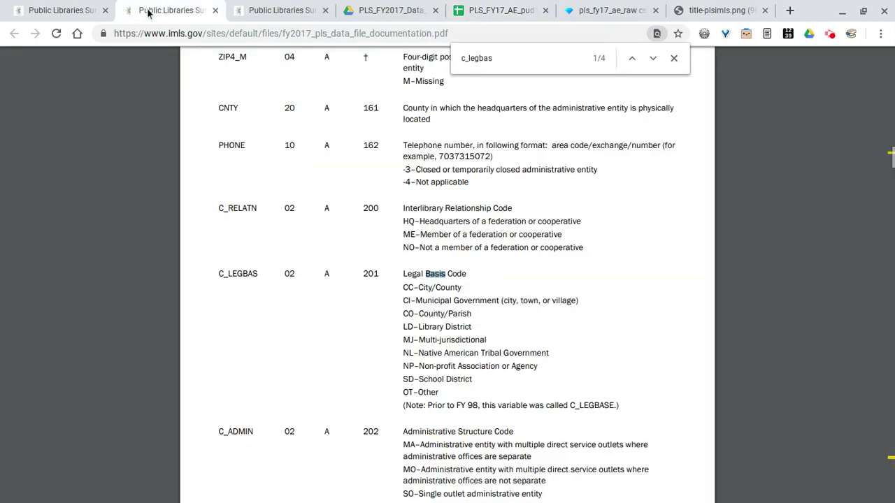
key(ctrl+f)
text(locgv)
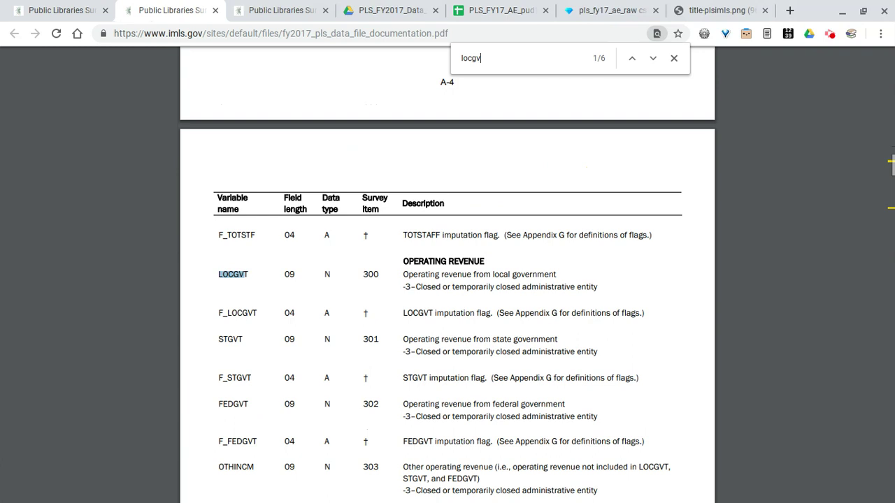
text(t)
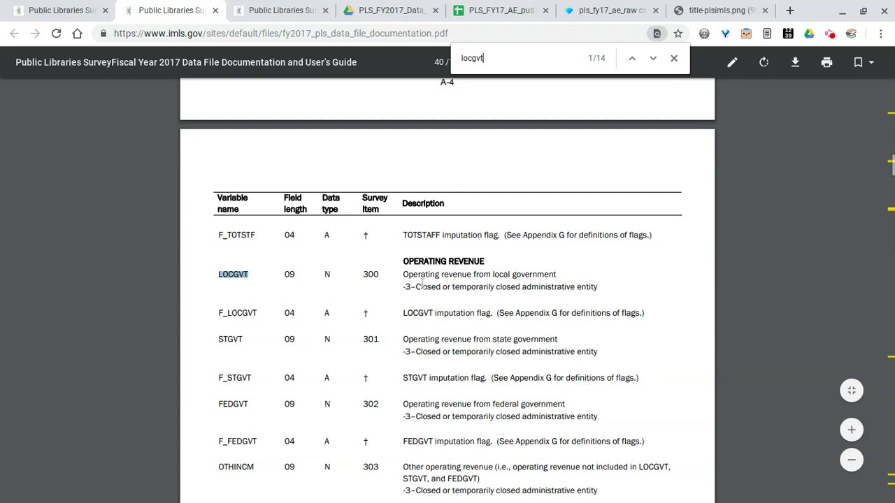
scroll(423, 286, down, 1)
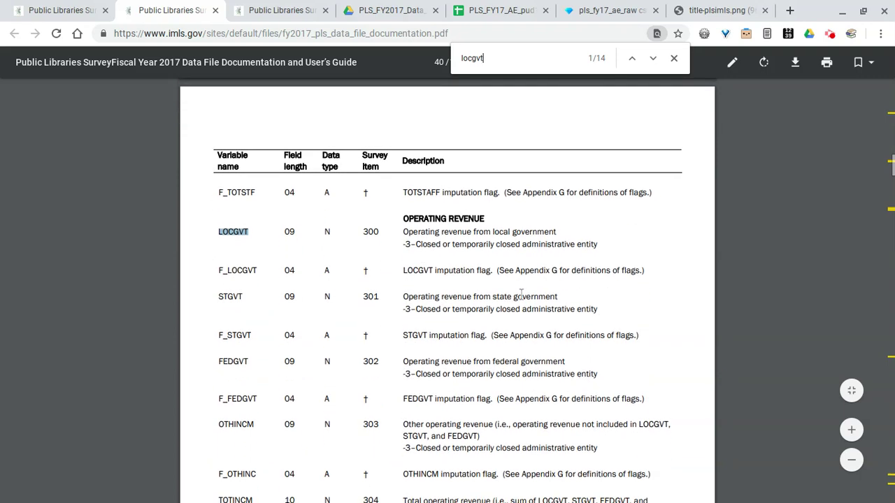
- Select the STGVT definition row and read down the revenue entries to staff expenditures
triple_click(521, 295)
scroll(528, 295, down, 1)
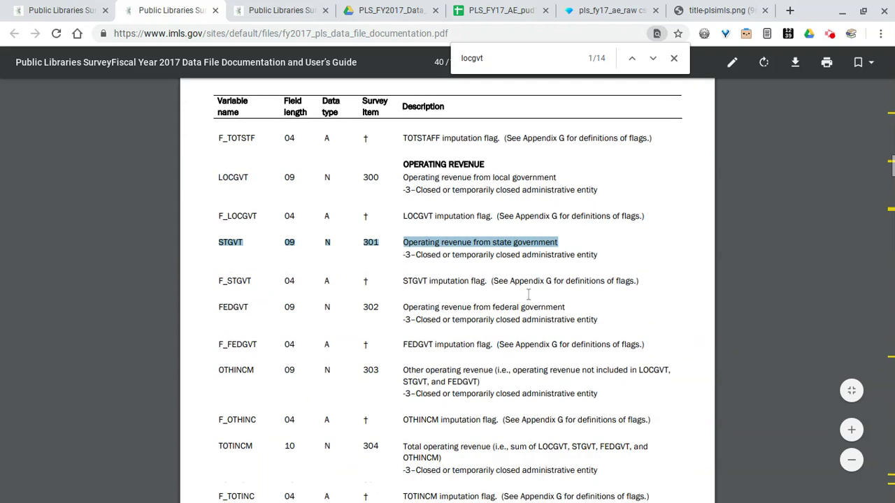
scroll(528, 295, down, 4)
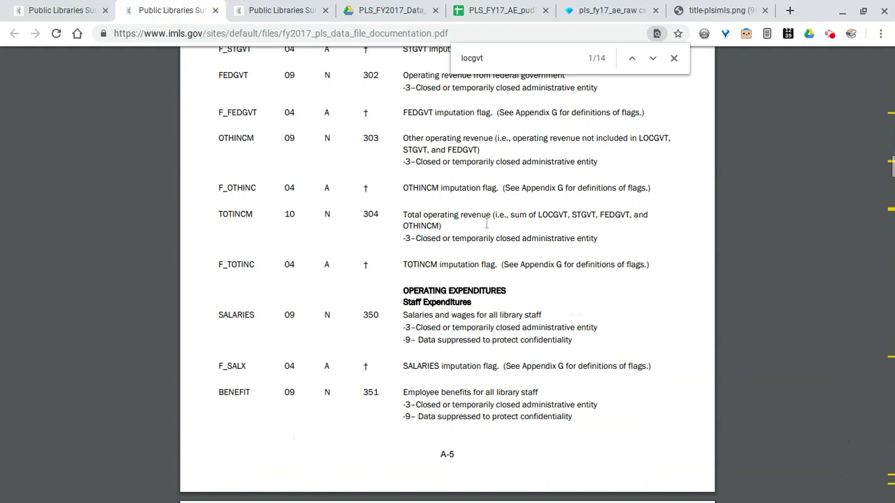
scroll(463, 350, down, 2)
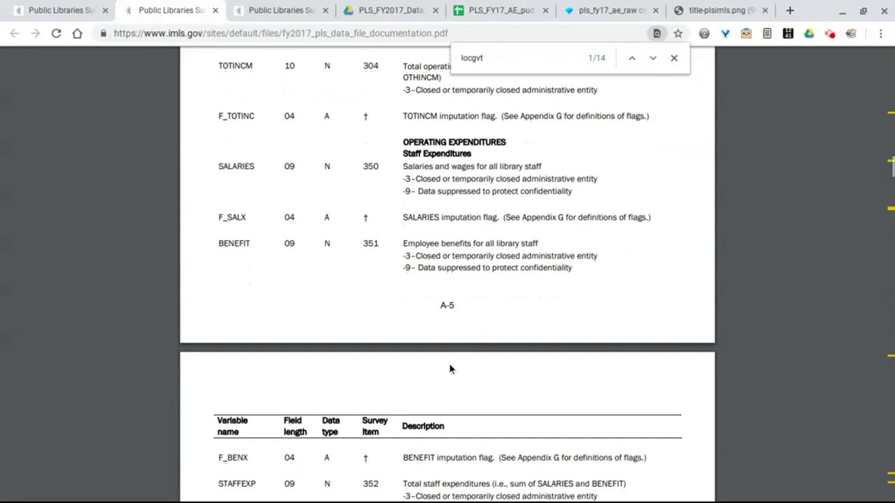
scroll(449, 376, down, 3)
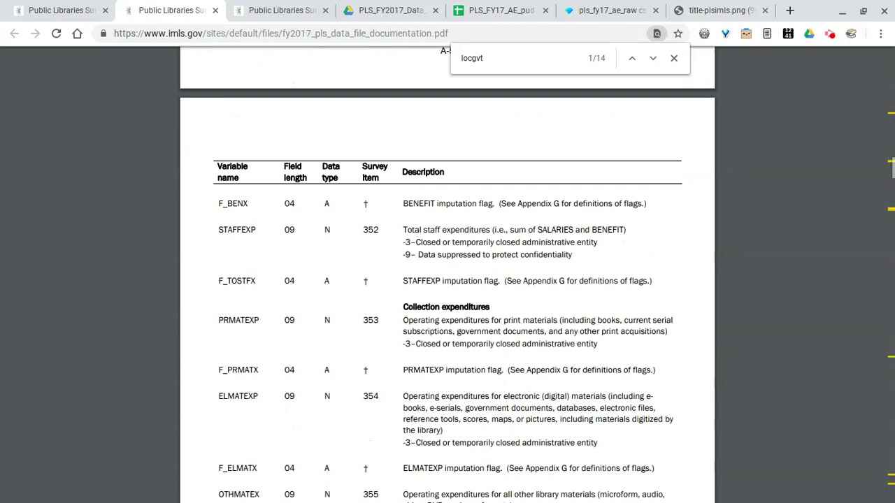
triple_click(529, 256)
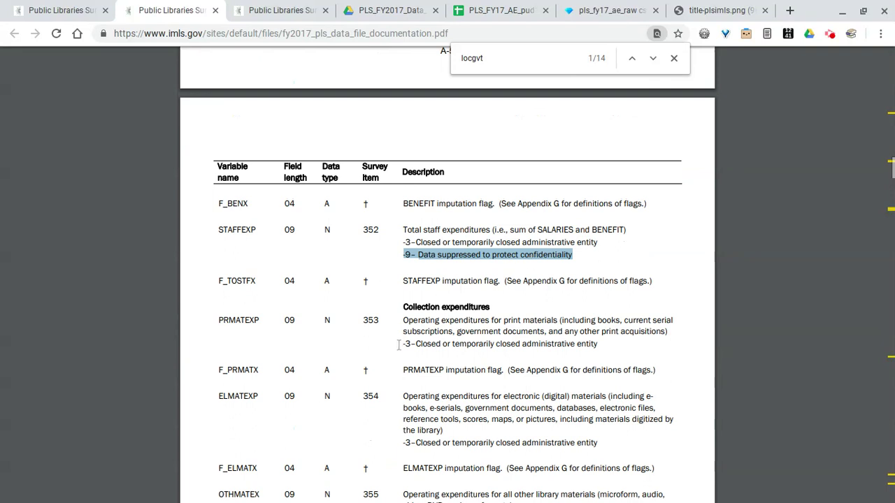
- Scroll the PDF through pages A-6 and A-7 to the Library Collection table on A-8
scroll(399, 345, down, 5)
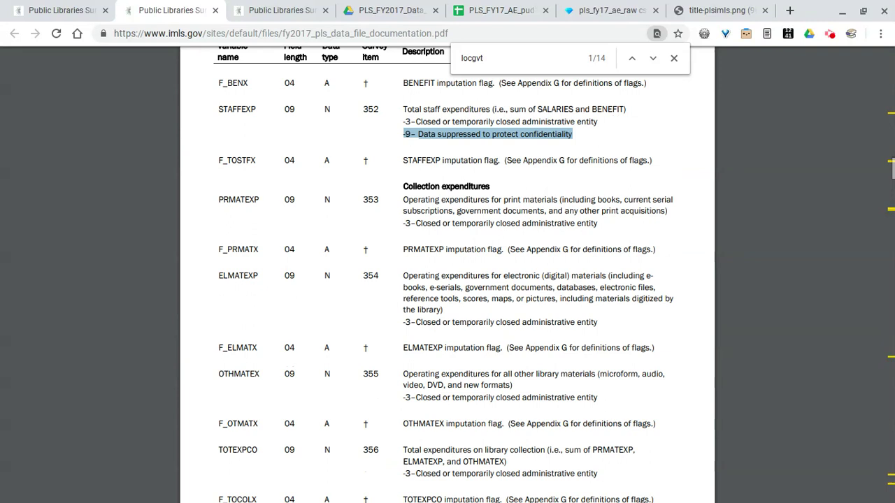
scroll(447, 280, down, 3)
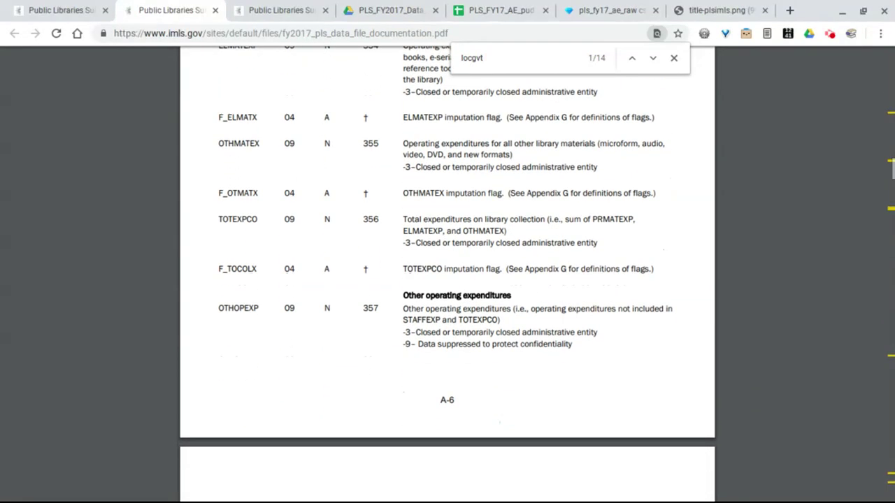
scroll(448, 274, down, 2)
scroll(448, 275, down, 3)
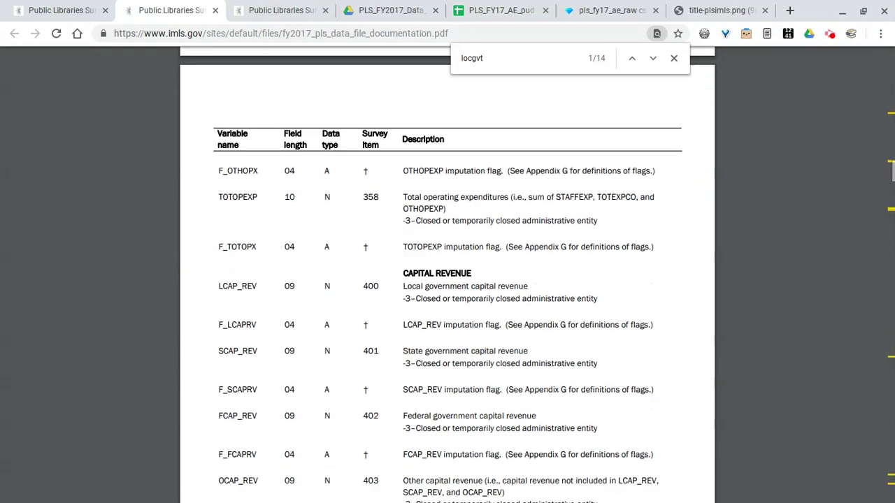
scroll(448, 275, down, 1)
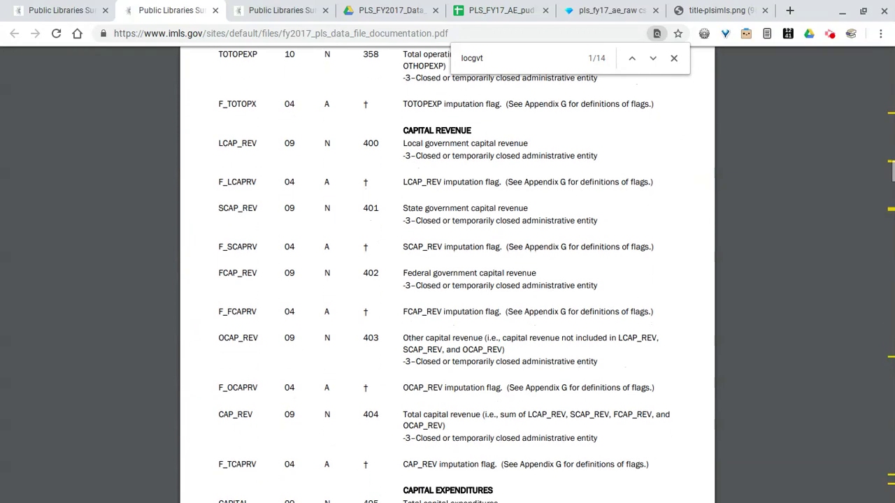
scroll(448, 274, down, 3)
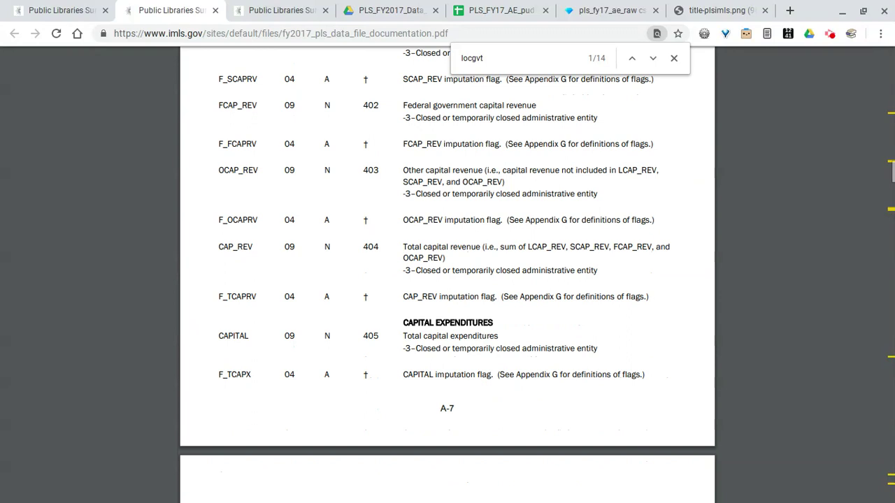
scroll(448, 275, down, 5)
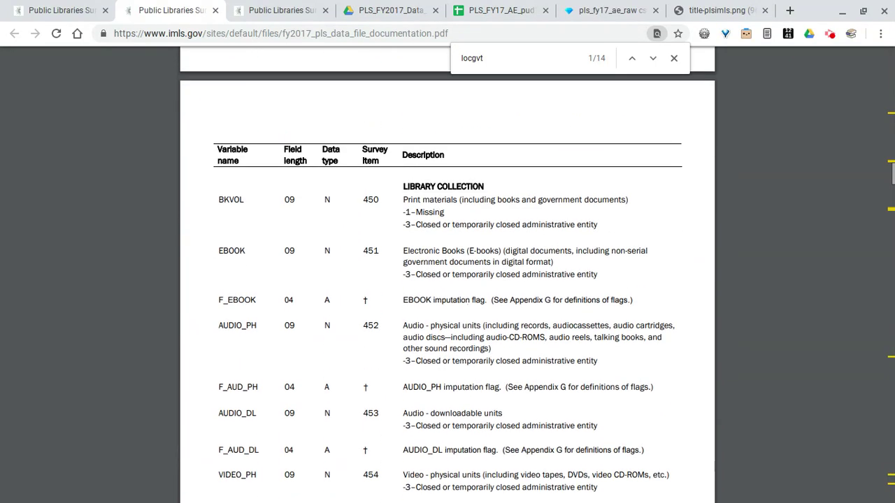
scroll(448, 275, up, 1)
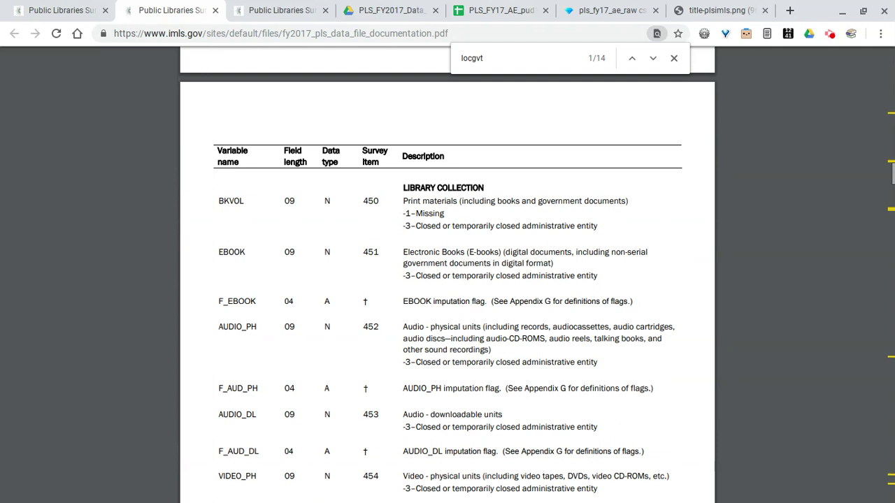
- Scroll past page A-8 to the F_EC_ST, ELECCOLL, SUBSCRIP and HRS_OPEN definitions
scroll(447, 280, down, 3)
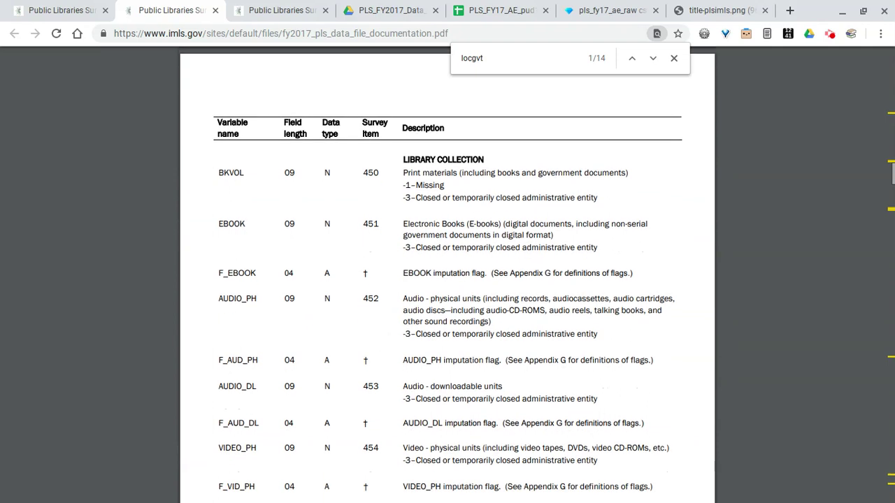
scroll(447, 279, down, 1)
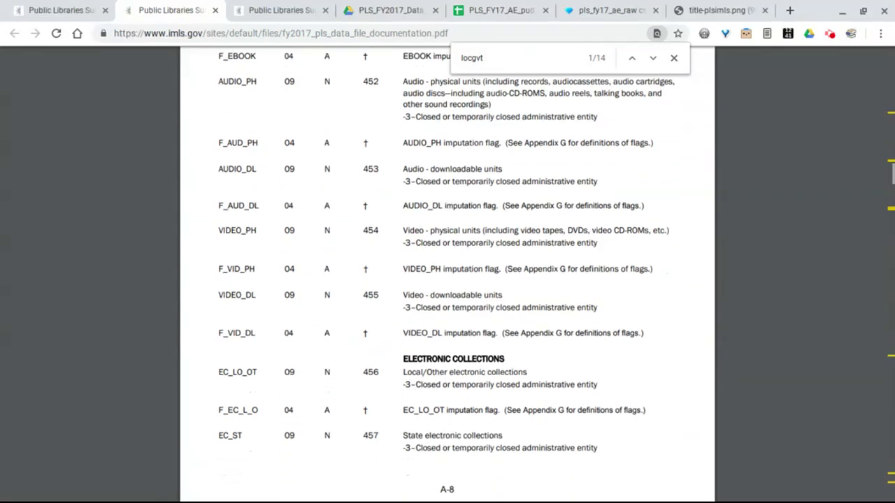
scroll(447, 280, down, 2)
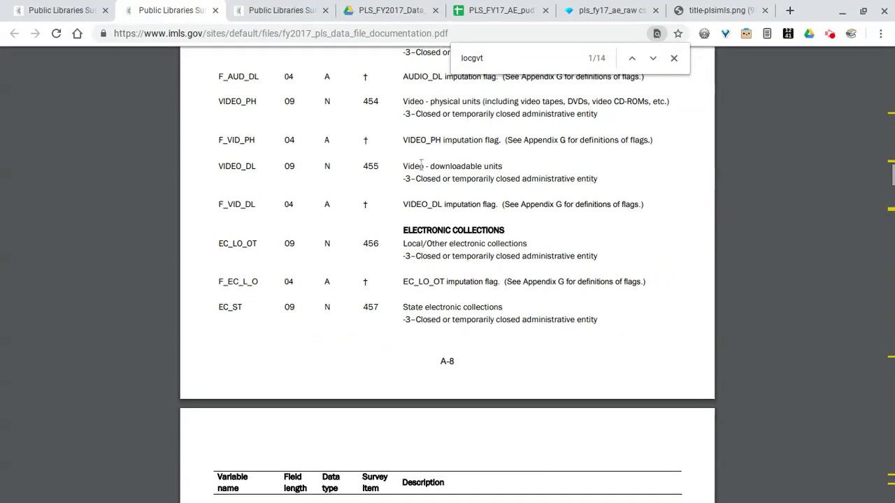
scroll(403, 330, down, 4)
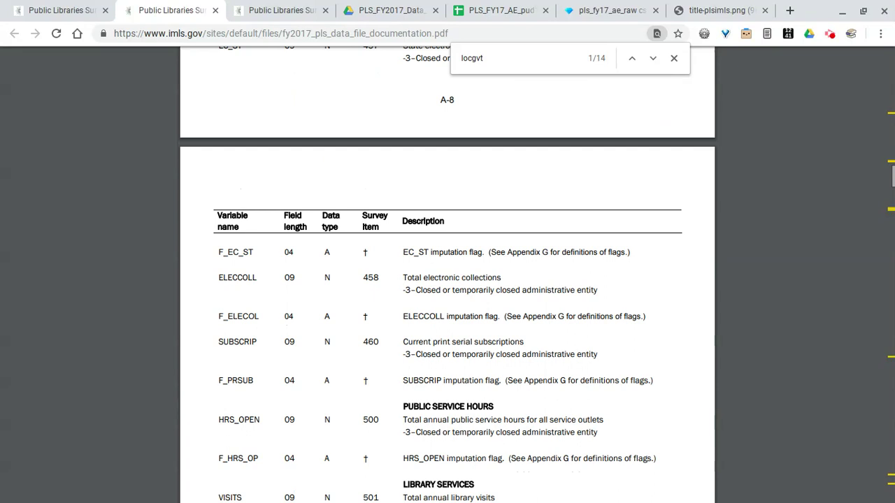
- Scroll the PDF from page A-9 through A-12 down to the RSTATUS reporting-status row
scroll(447, 274, down, 3)
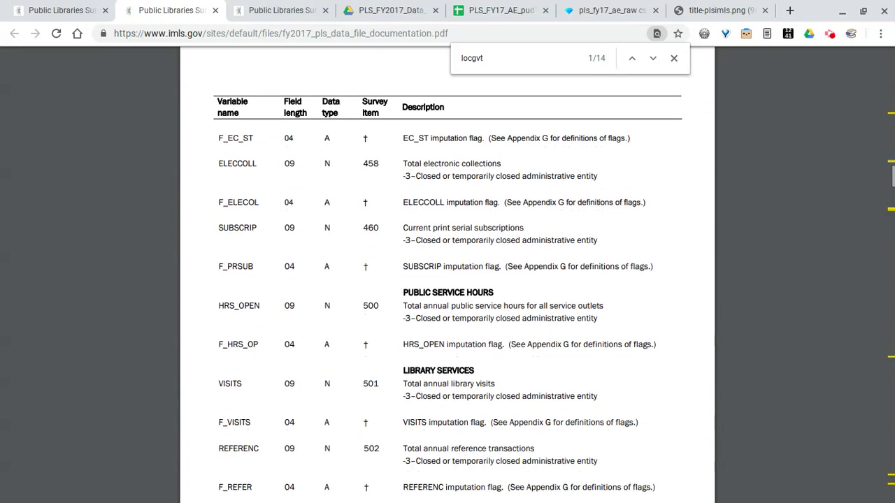
scroll(447, 274, down, 1)
scroll(447, 274, down, 2)
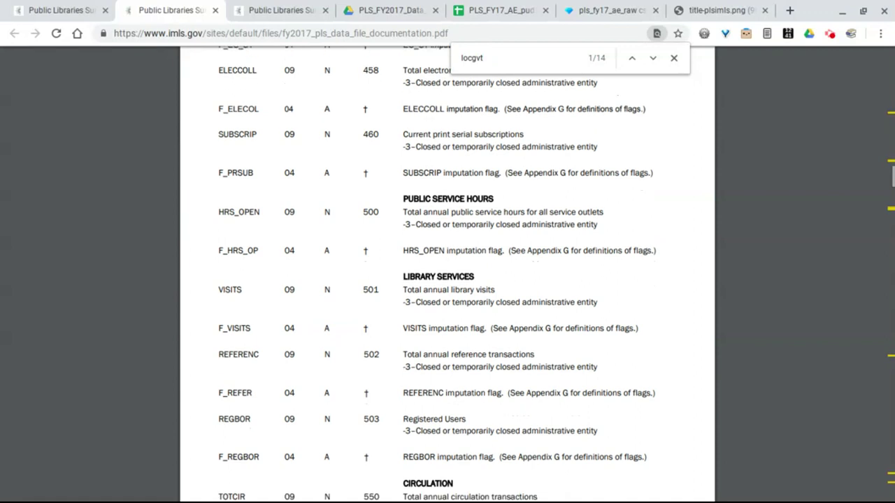
scroll(448, 274, down, 2)
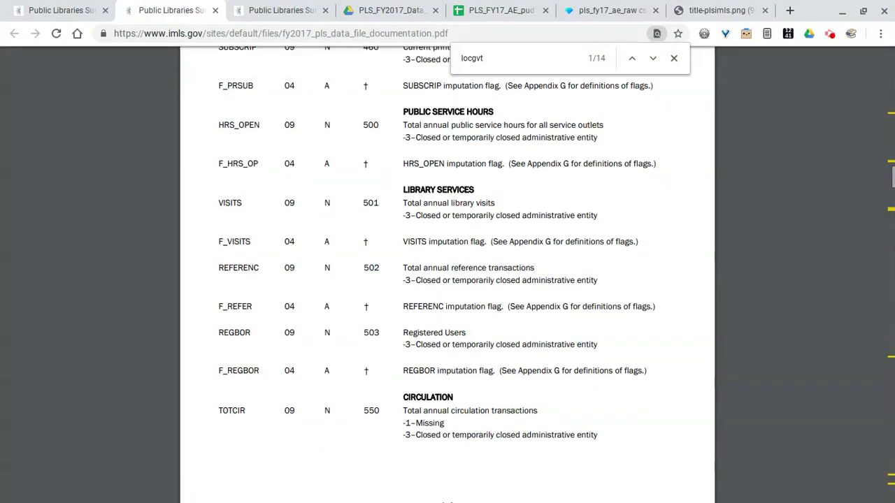
scroll(448, 274, down, 8)
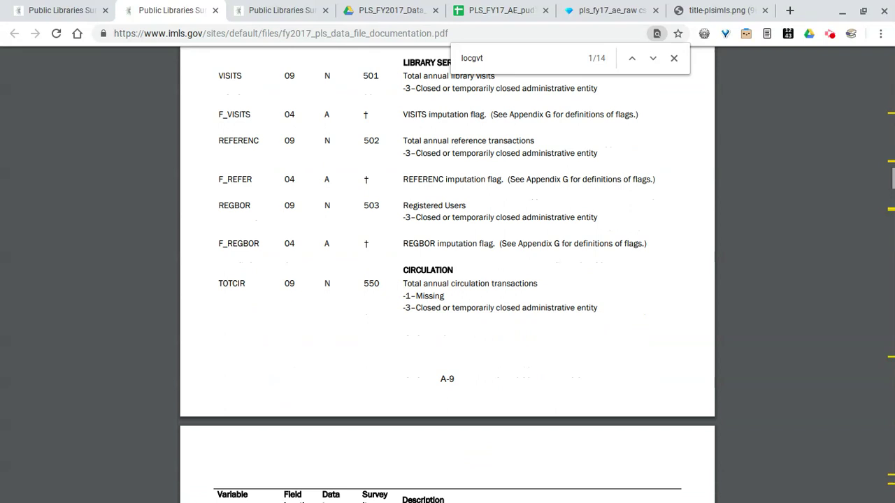
scroll(448, 274, down, 5)
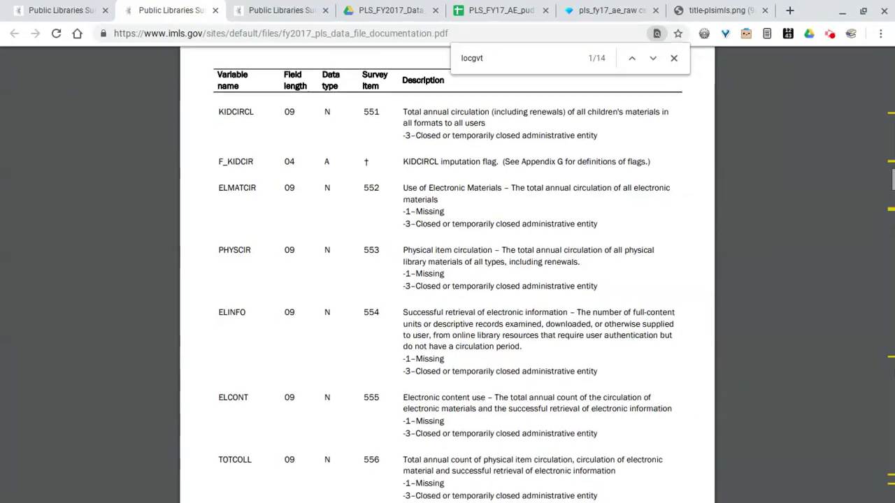
scroll(447, 275, down, 8)
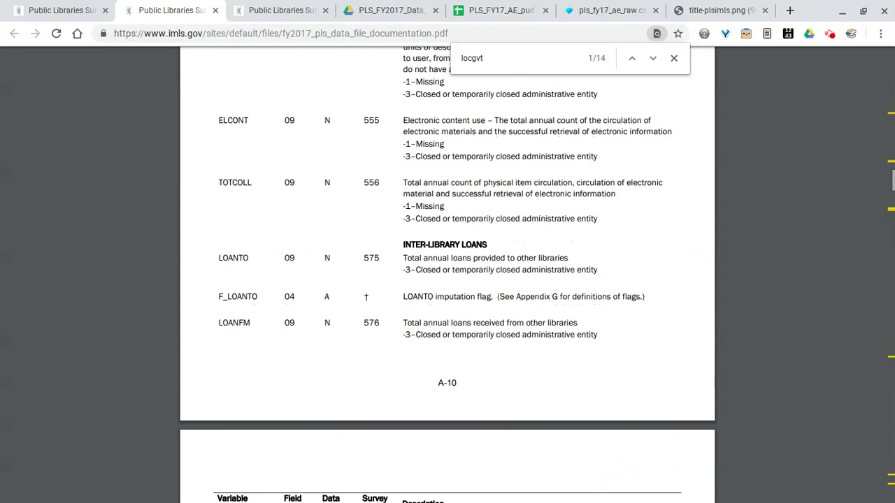
scroll(304, 303, down, 5)
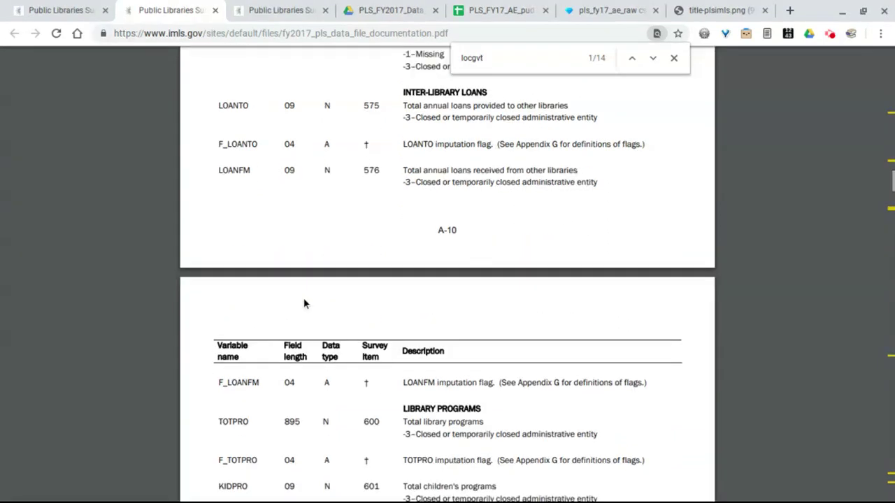
scroll(304, 303, down, 1)
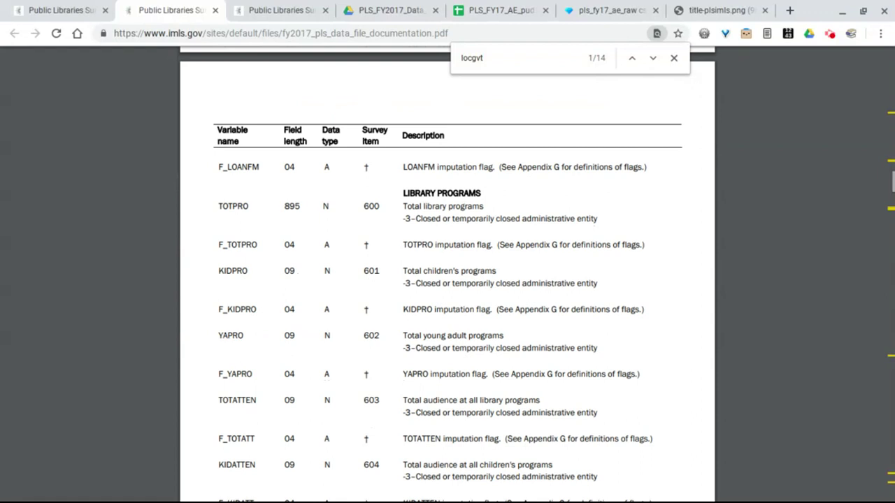
scroll(448, 274, down, 1)
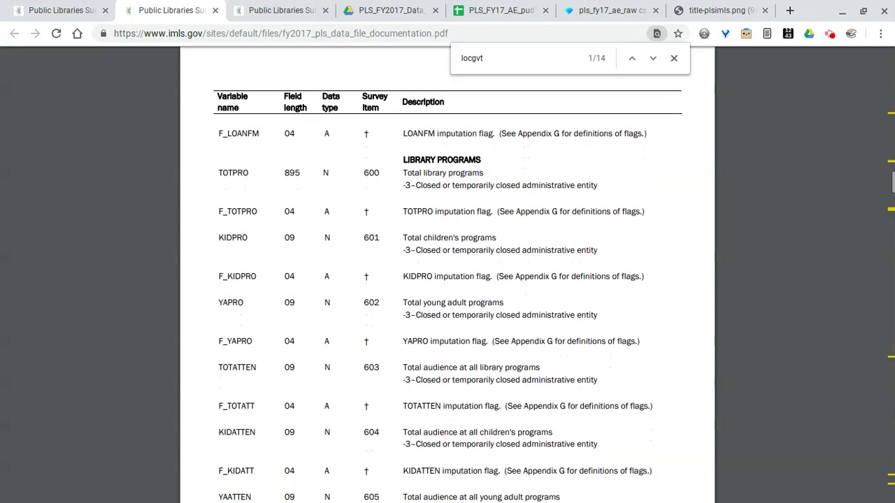
scroll(447, 274, down, 4)
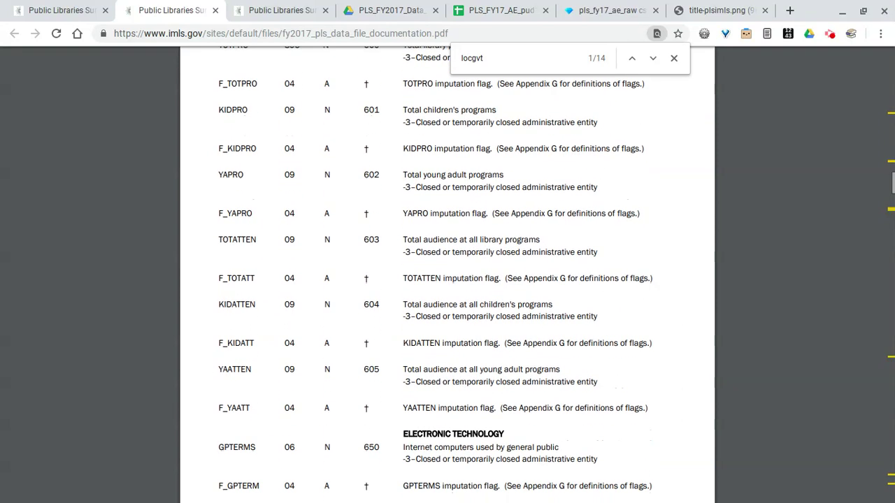
scroll(447, 275, down, 3)
scroll(448, 274, down, 6)
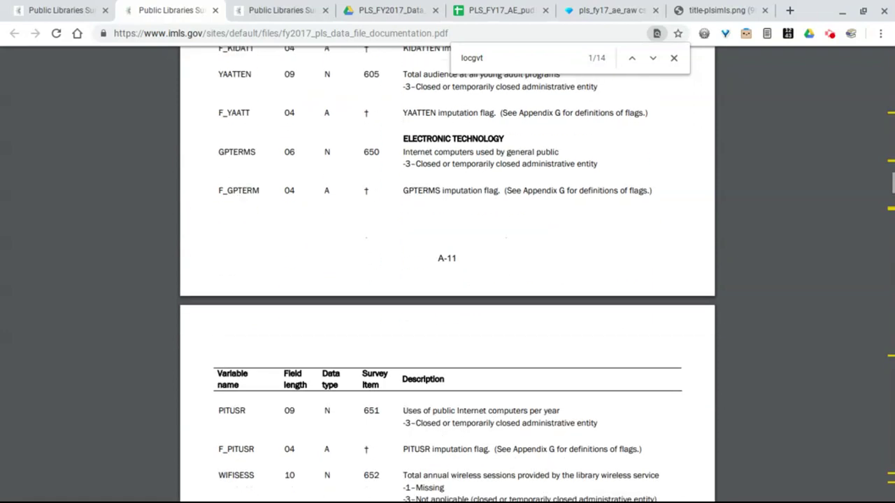
scroll(447, 274, down, 2)
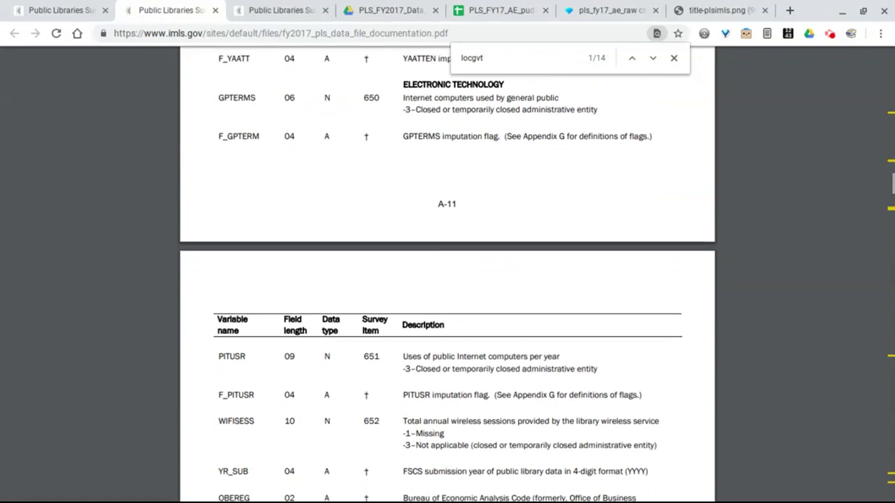
scroll(448, 274, down, 2)
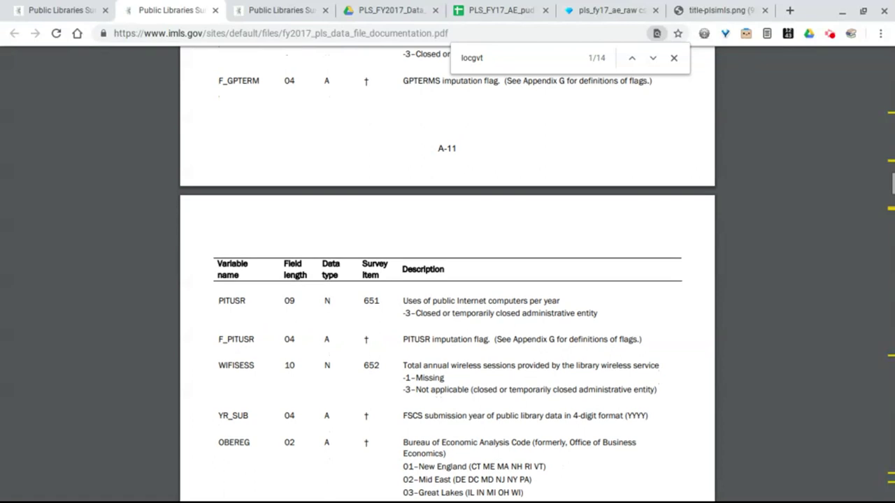
scroll(448, 274, down, 3)
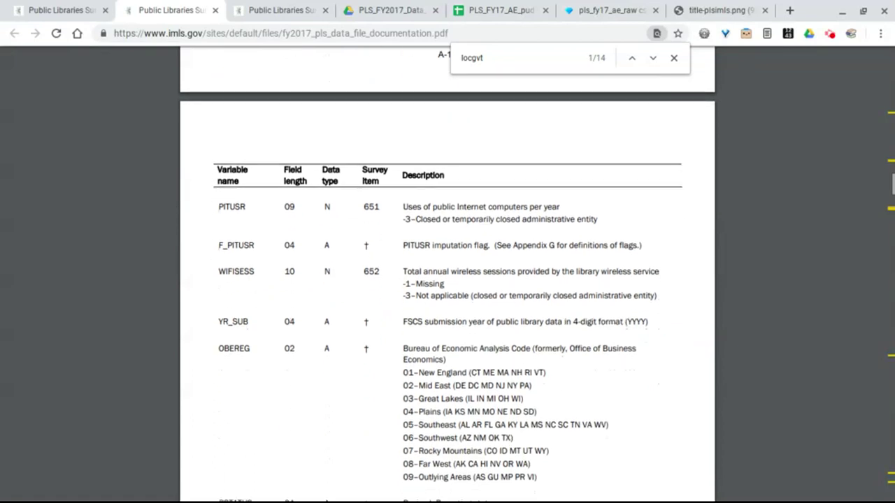
scroll(448, 275, down, 3)
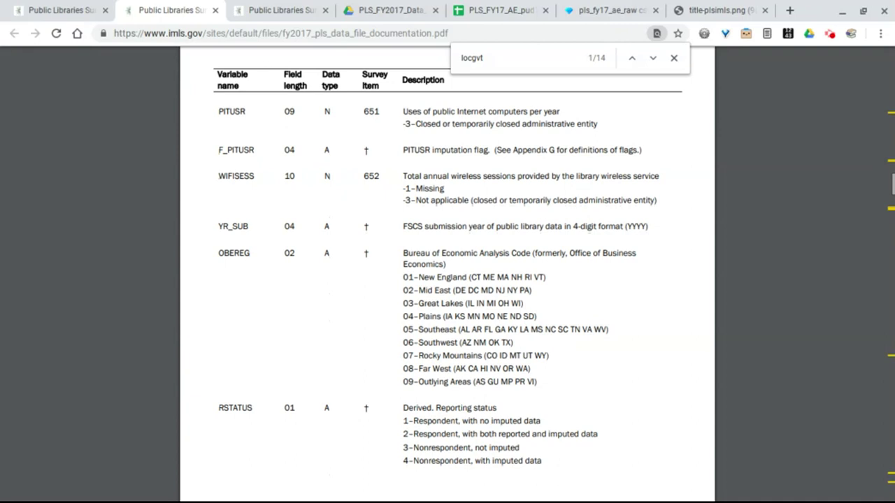
scroll(448, 274, down, 2)
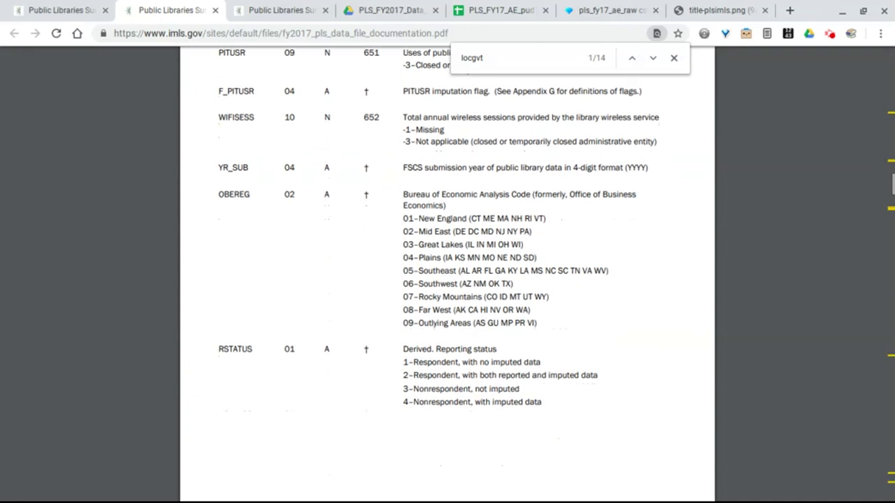
- Scroll past STATSTRU, STATNAME and LONGITUD to the LATITUDE–CNTYPOP table on page A-14
scroll(447, 274, down, 1)
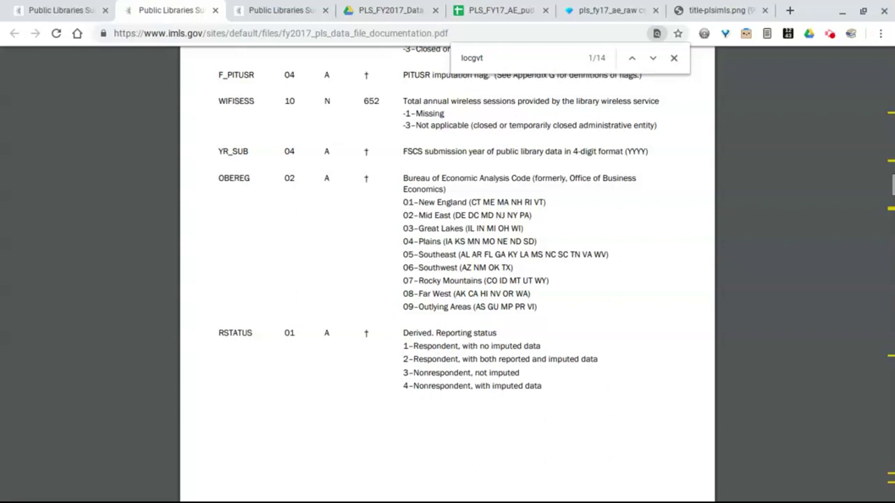
scroll(447, 273, down, 3)
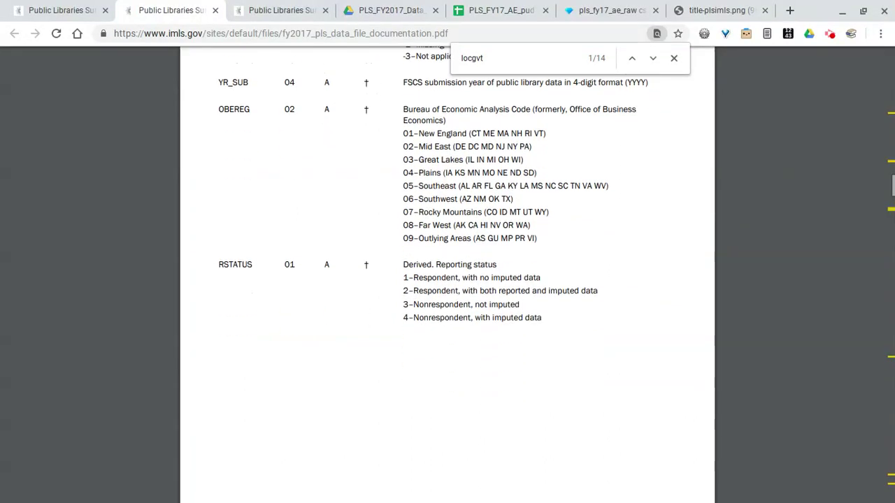
scroll(420, 144, up, 2)
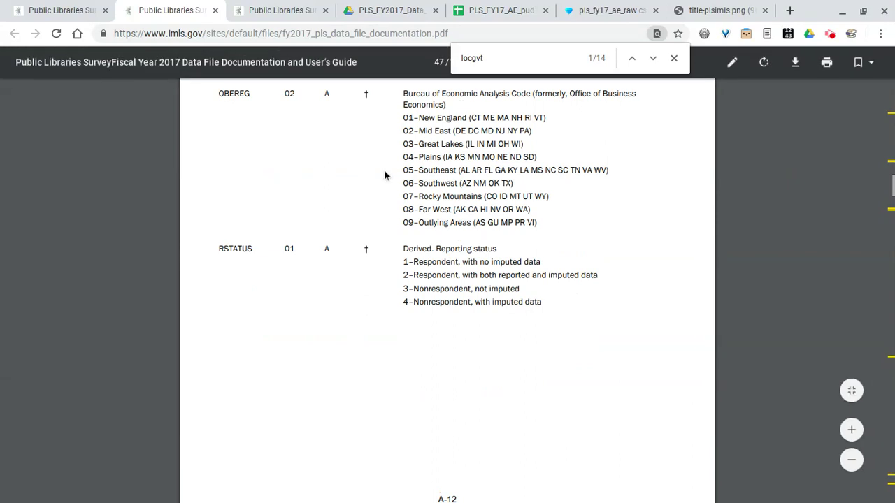
scroll(384, 170, down, 2)
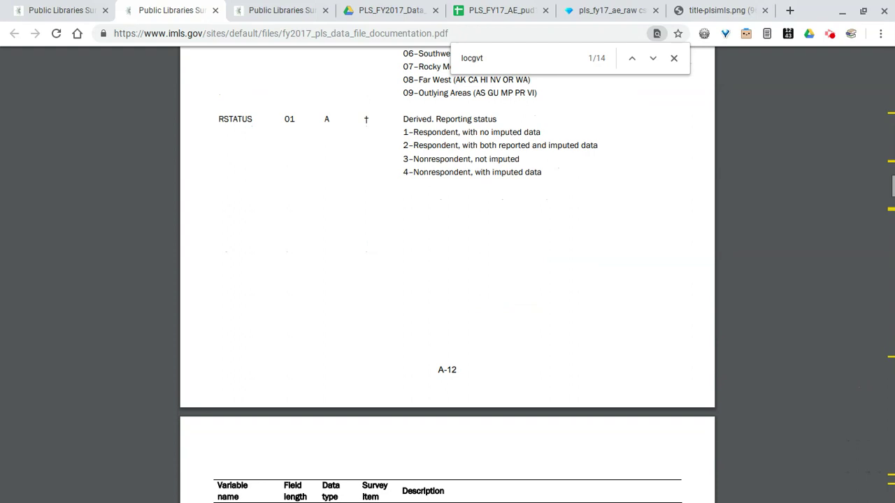
scroll(448, 280, down, 4)
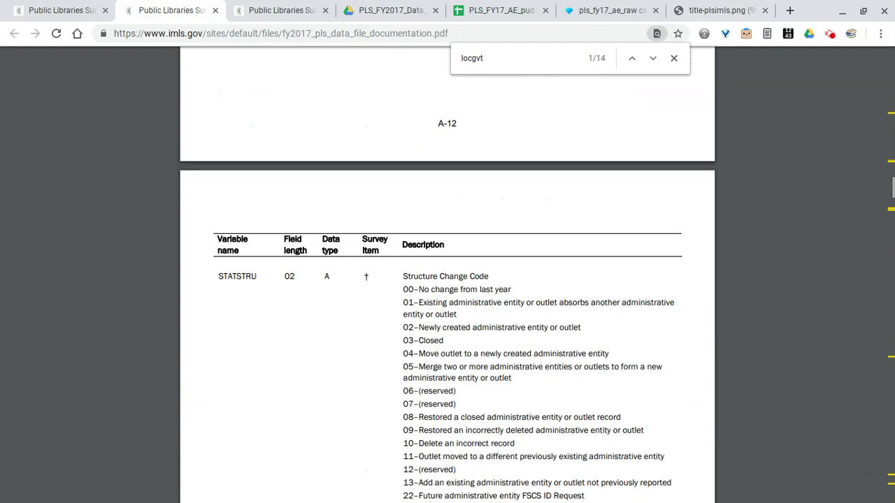
scroll(447, 279, down, 4)
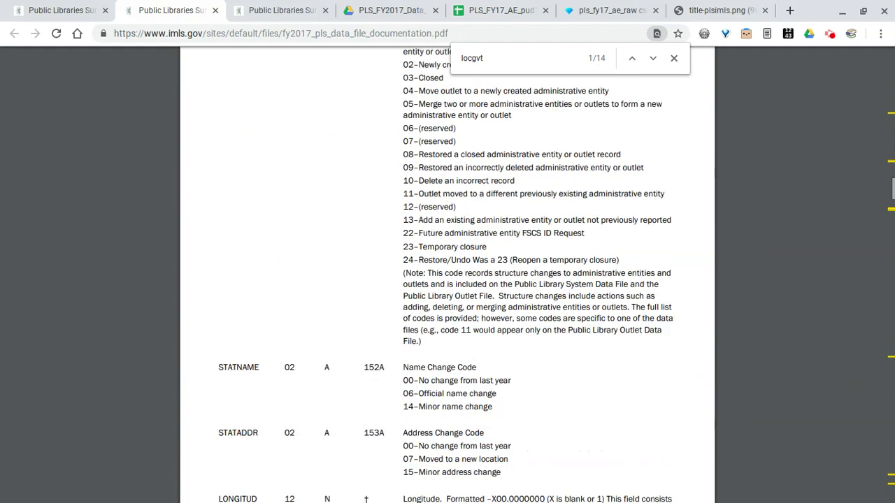
scroll(447, 280, down, 4)
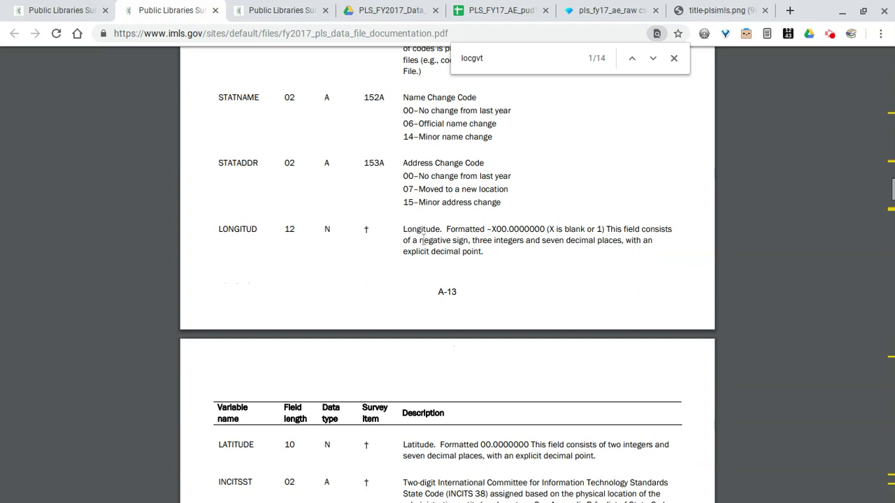
scroll(423, 240, down, 4)
scroll(423, 240, down, 1)
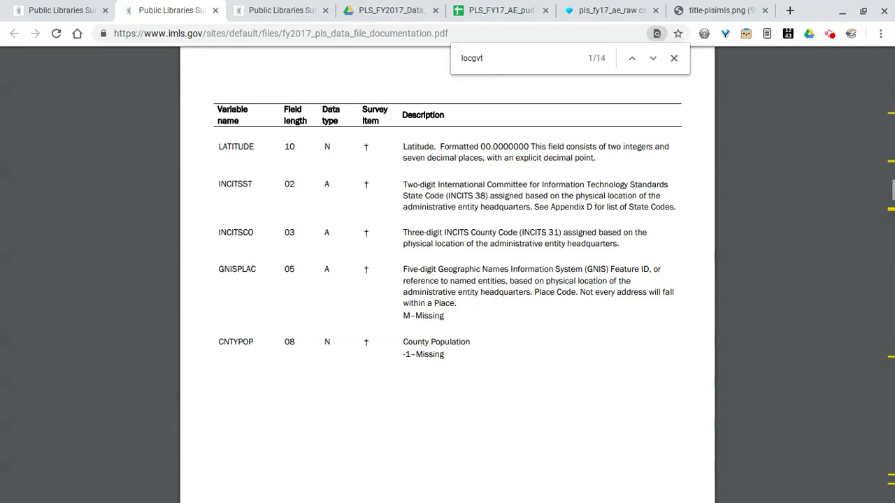
- Scroll through the LOCALE_ADD and LOCALE_MOD codes to the end of REAPLOCALE_ADD on page A-17
scroll(448, 280, down, 4)
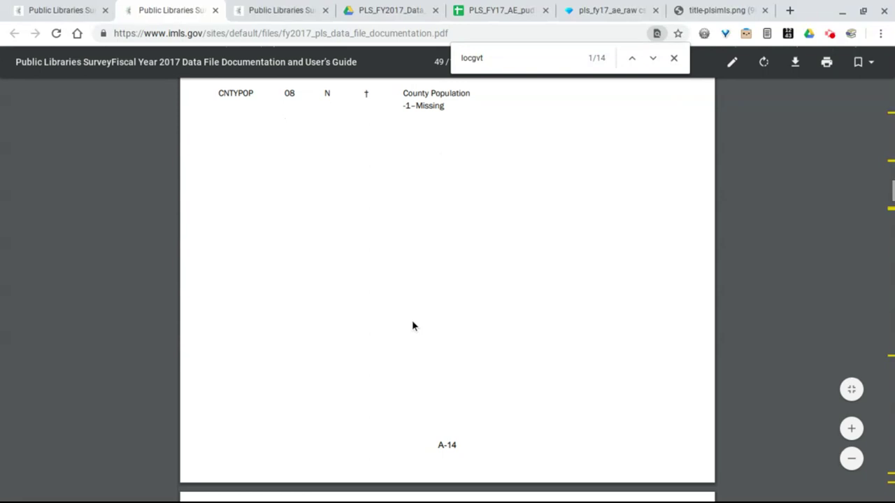
scroll(412, 323, down, 2)
scroll(412, 326, down, 5)
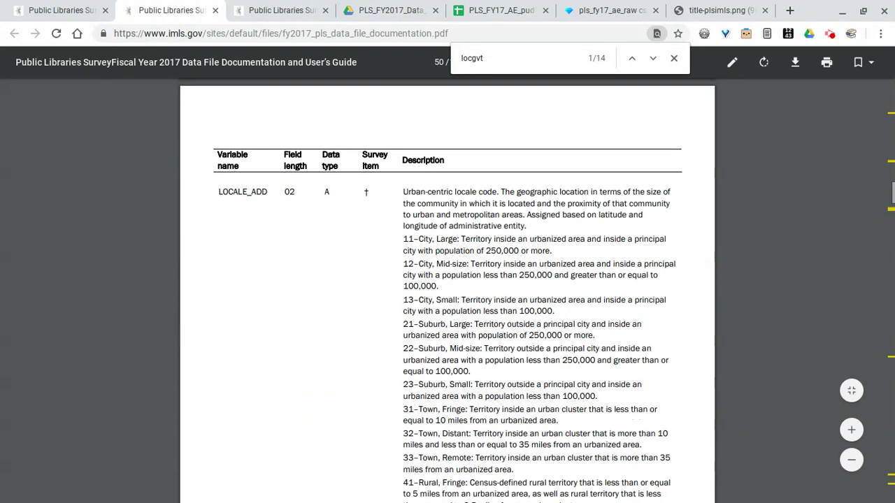
scroll(448, 279, down, 2)
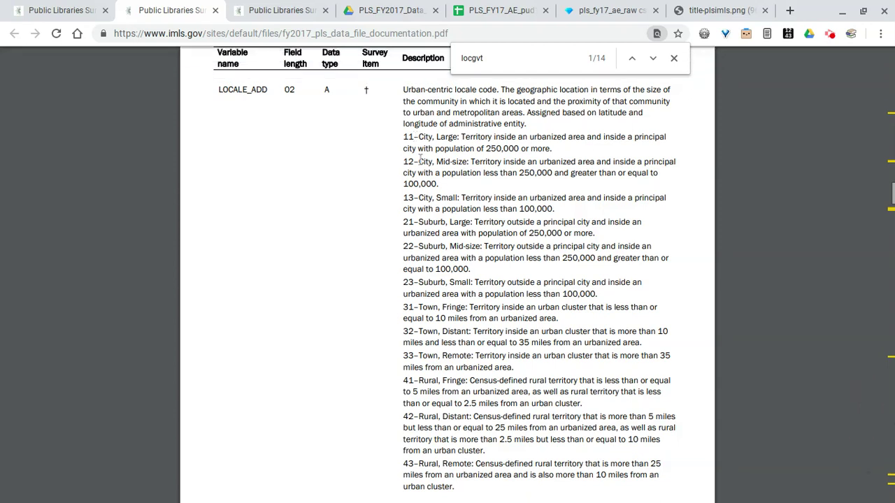
scroll(419, 290, down, 1)
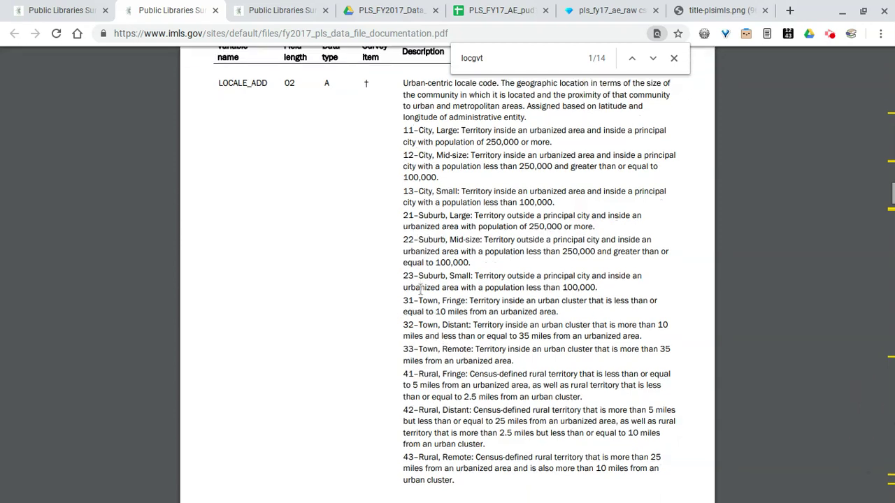
scroll(428, 350, down, 1)
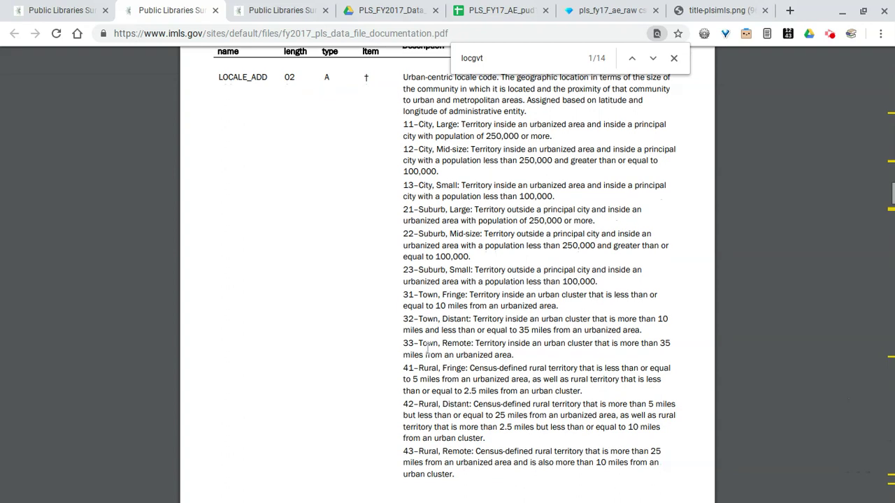
scroll(435, 403, down, 2)
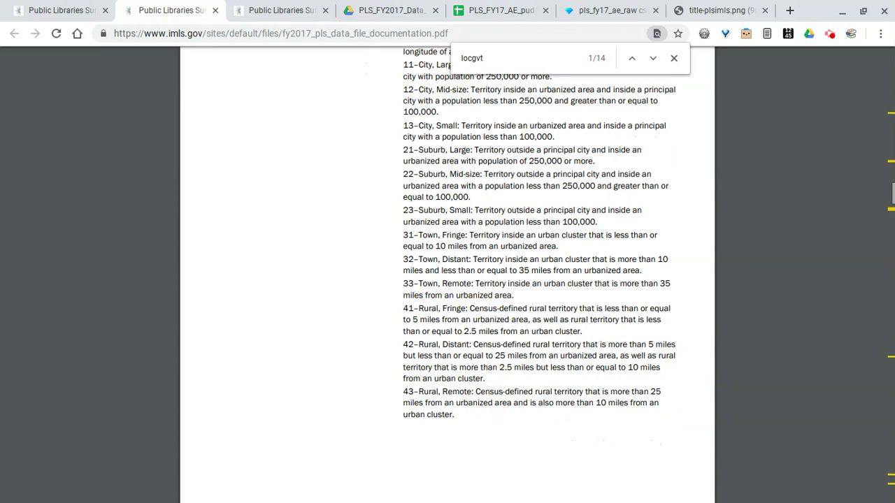
scroll(539, 232, down, 2)
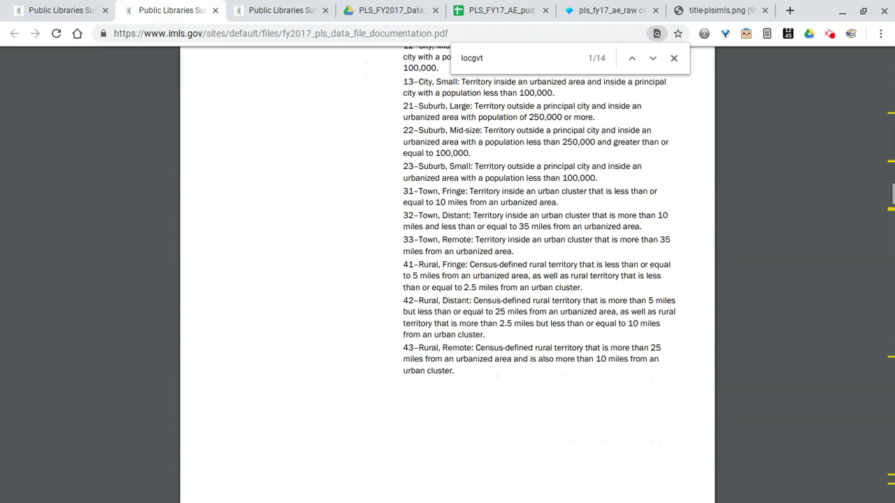
scroll(540, 280, down, 4)
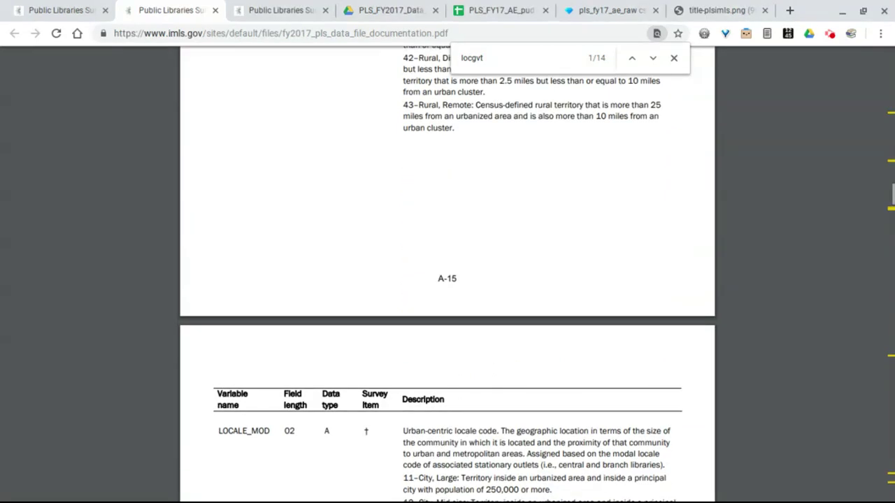
scroll(448, 280, down, 5)
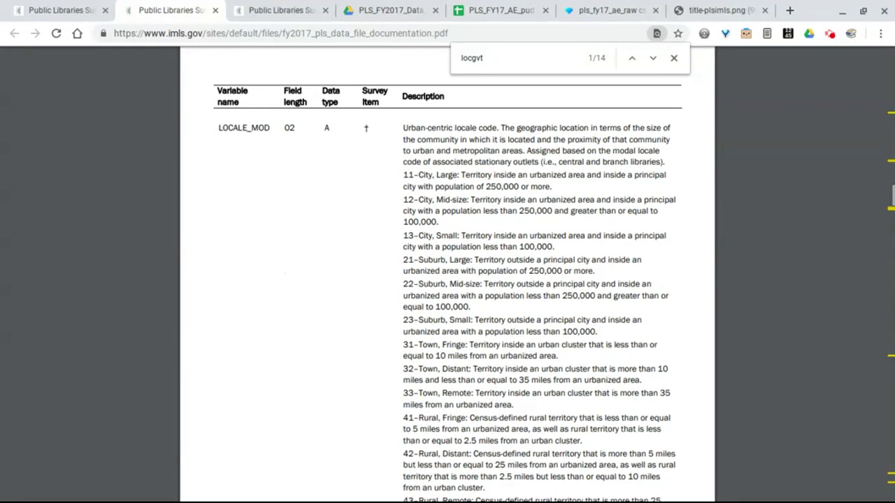
scroll(448, 280, down, 12)
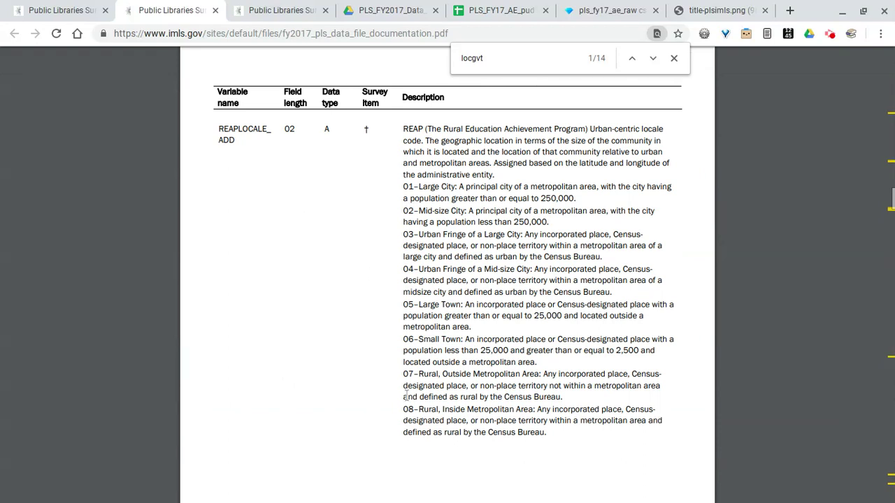
- Scroll past CENTRACT, CENBLOCK and CDCODE to the CBSA, MICROF and GEOMATCH definitions
scroll(407, 413, down, 6)
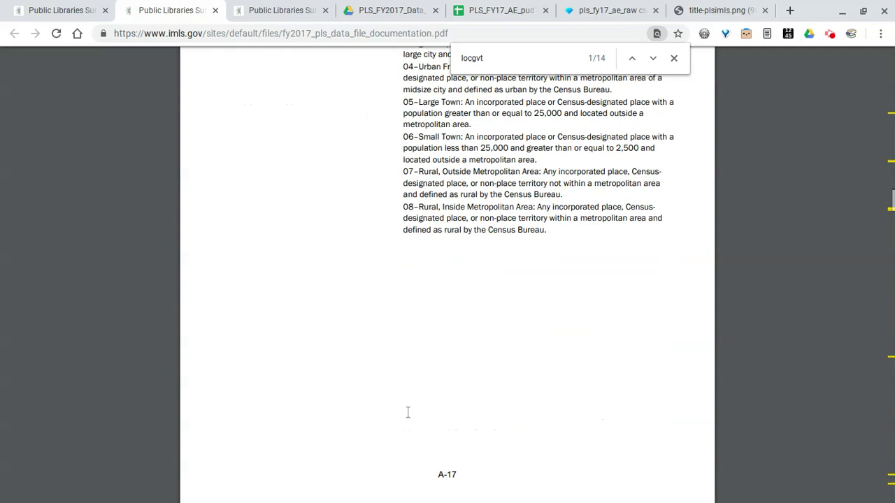
scroll(448, 273, down, 6)
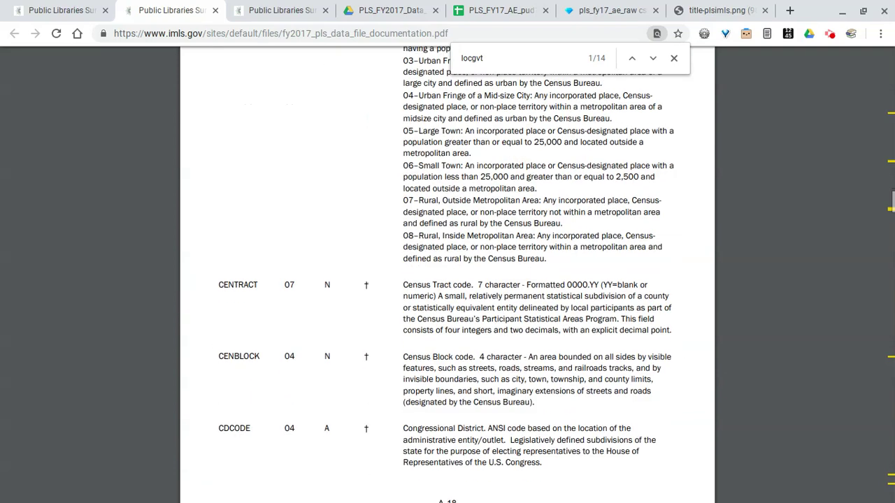
scroll(447, 272, down, 2)
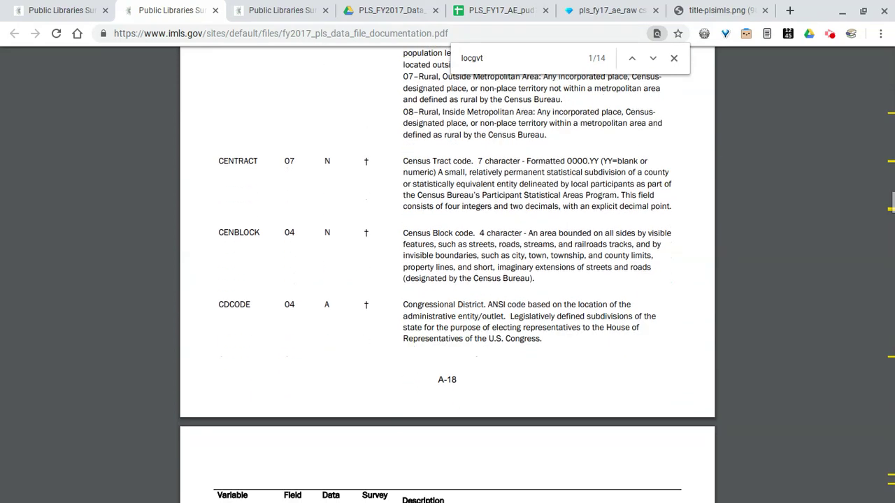
scroll(448, 273, down, 1)
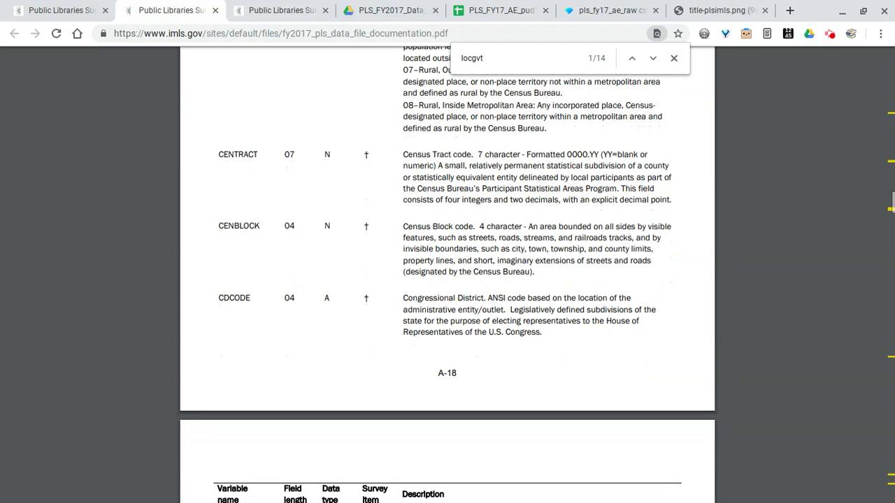
scroll(448, 273, down, 1)
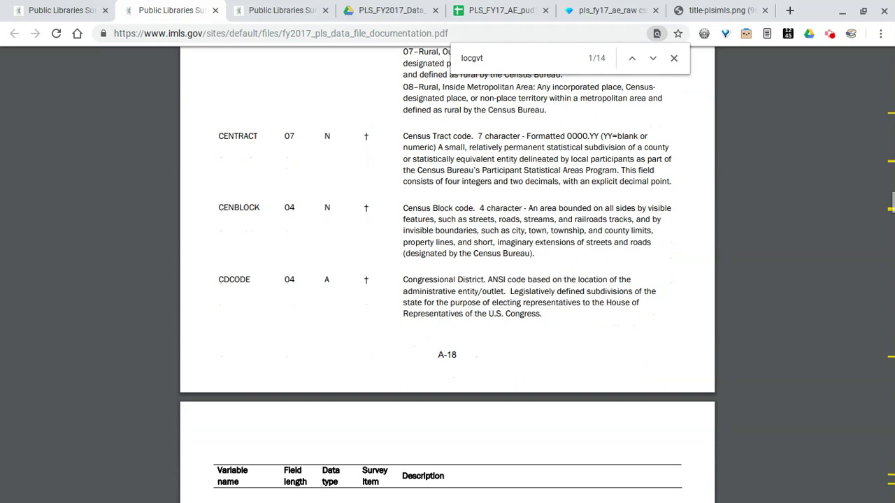
scroll(447, 272, down, 1)
scroll(448, 272, down, 3)
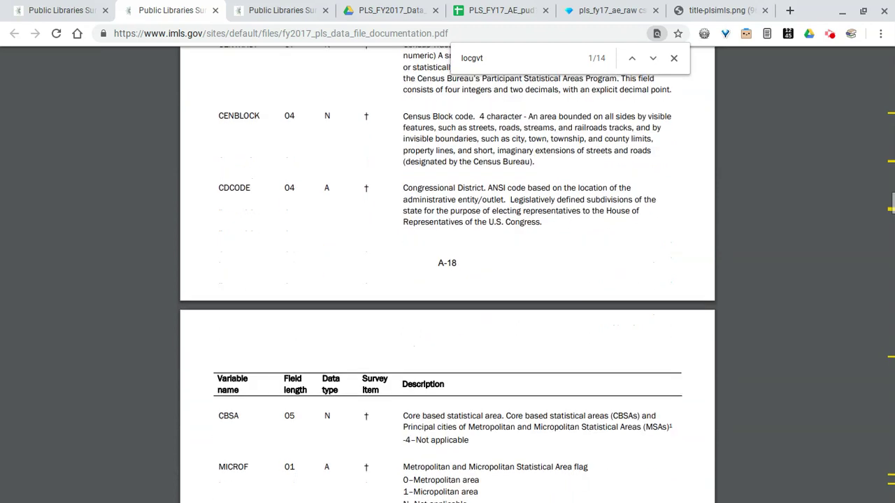
scroll(447, 273, down, 2)
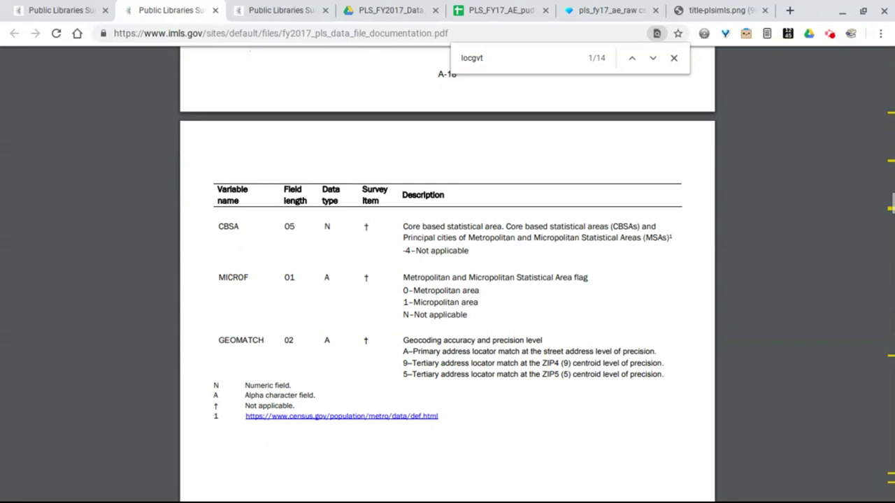
- Switch to the PLS_FY17_AE_pud17i spreadsheet showing the LOCGVT revenue column
click(467, 12)
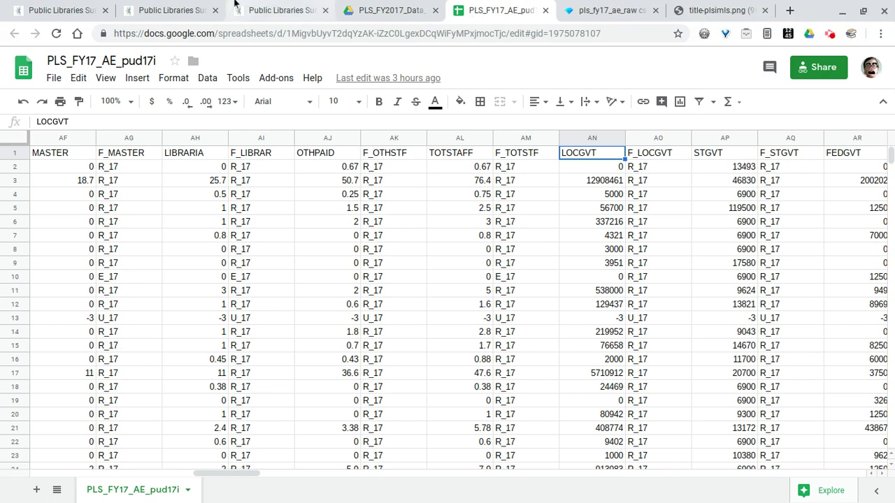
- Return to the documentation PDF and scroll through the Data Collection, Editing and Imputation pages
click(149, 9)
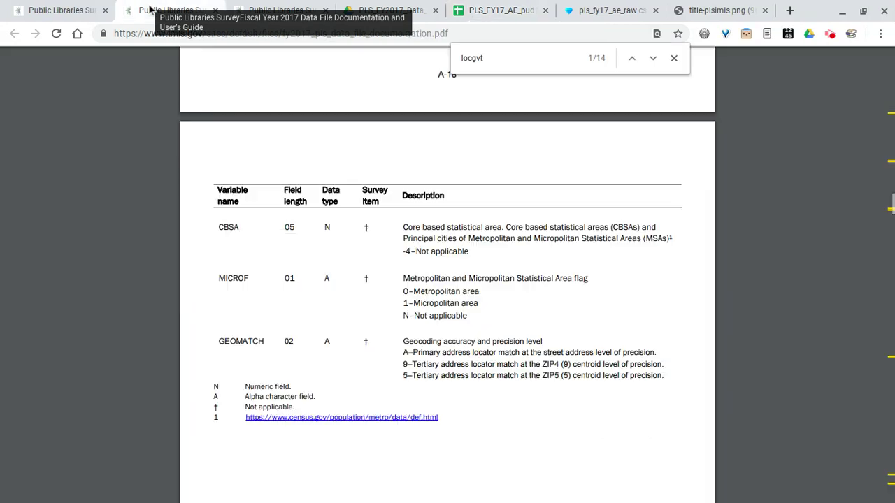
scroll(311, 117, up, 20)
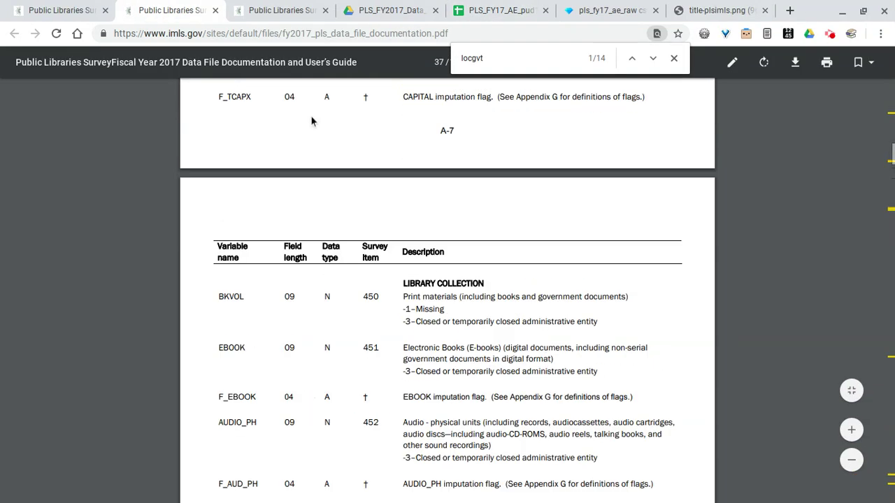
scroll(314, 155, up, 10)
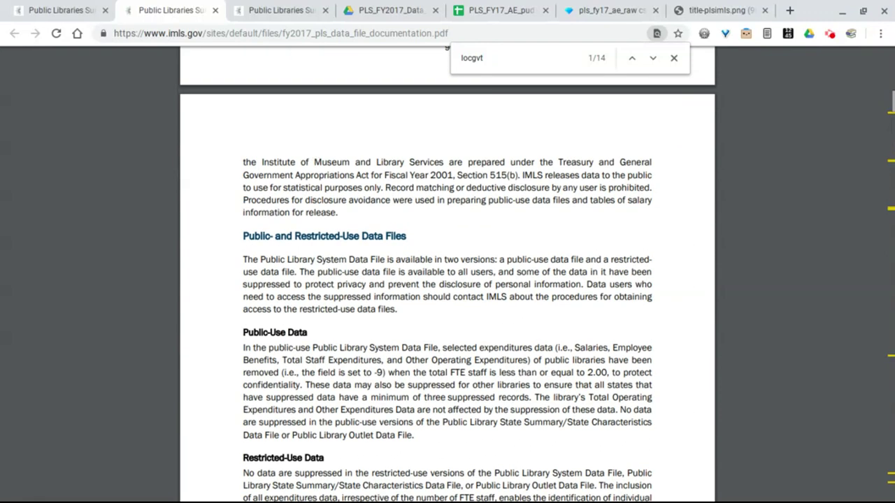
scroll(306, 243, down, 7)
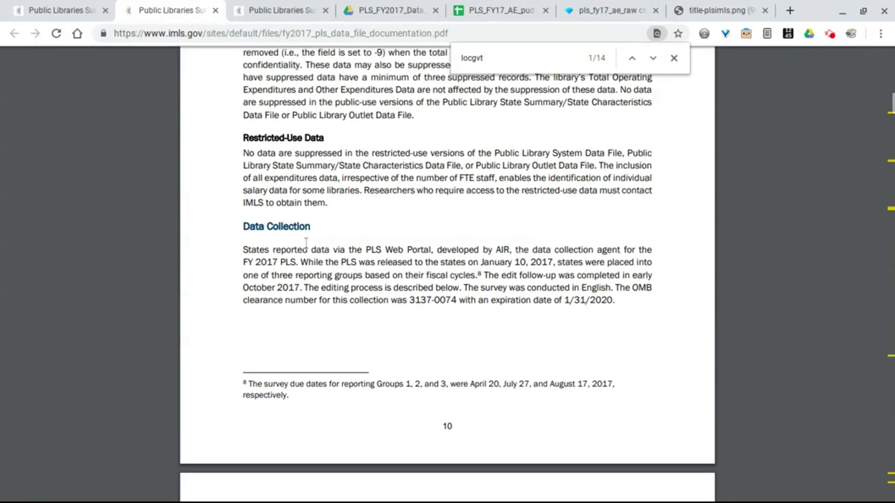
scroll(448, 274, down, 8)
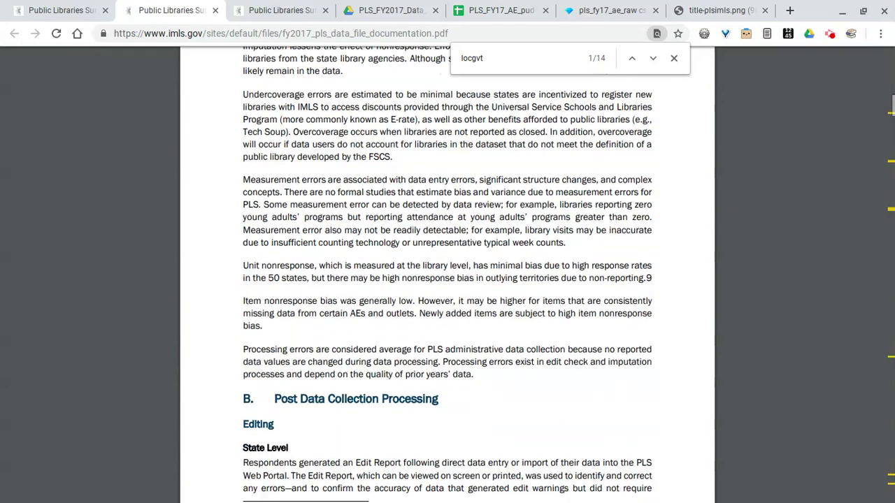
scroll(448, 274, down, 8)
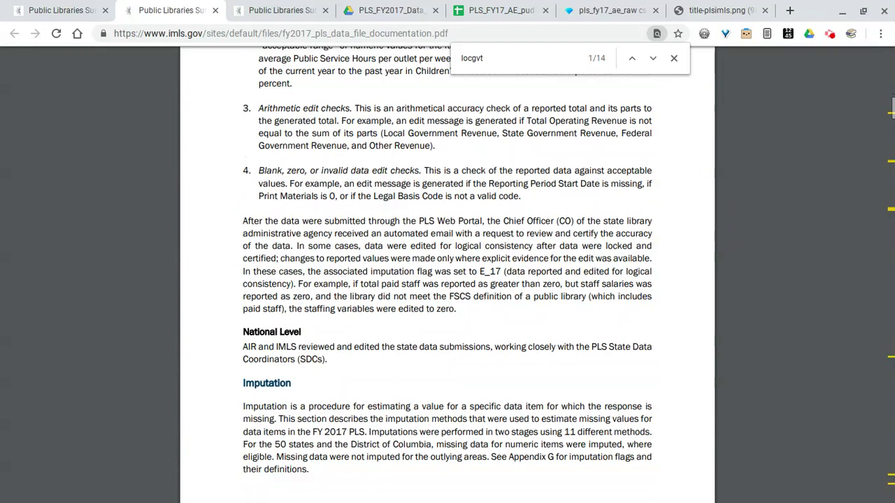
- Return to the IMLS Public Libraries Survey page's FY 2017 data files section
click(478, 8)
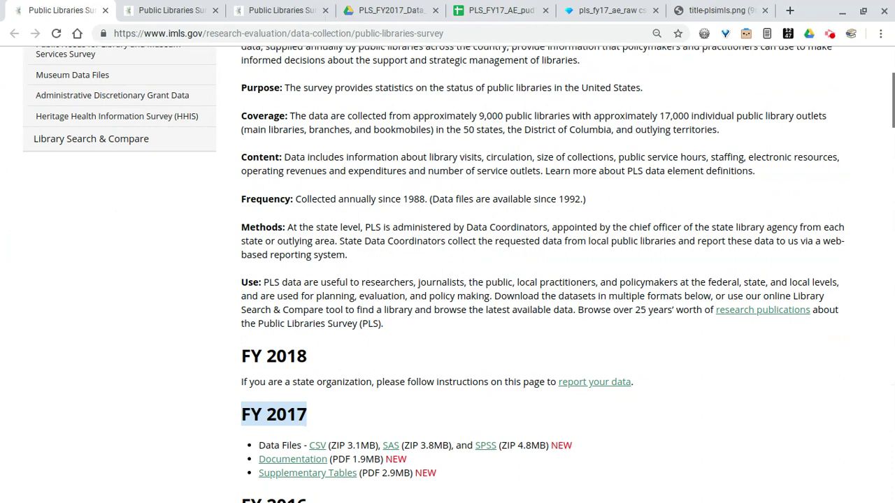
- Show the 'Exploring IMLS Public Library Survey Data (FY17)' Data Boot Camp 2019 title slide
click(682, 10)
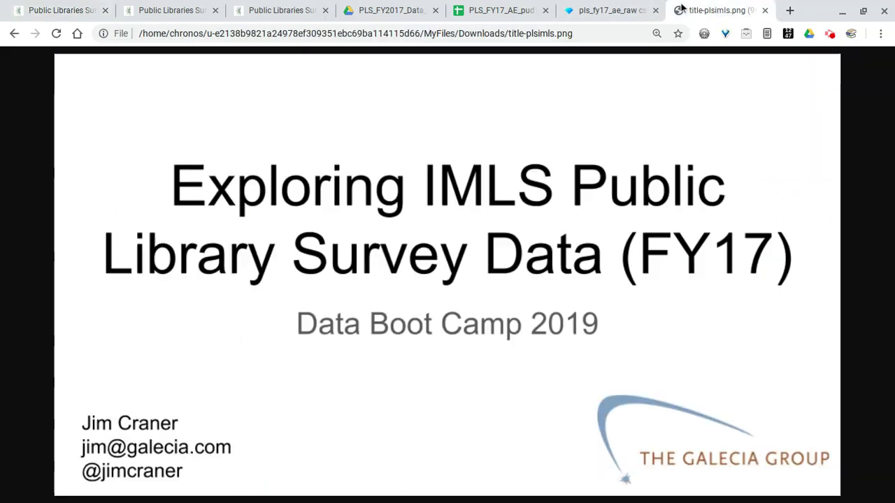